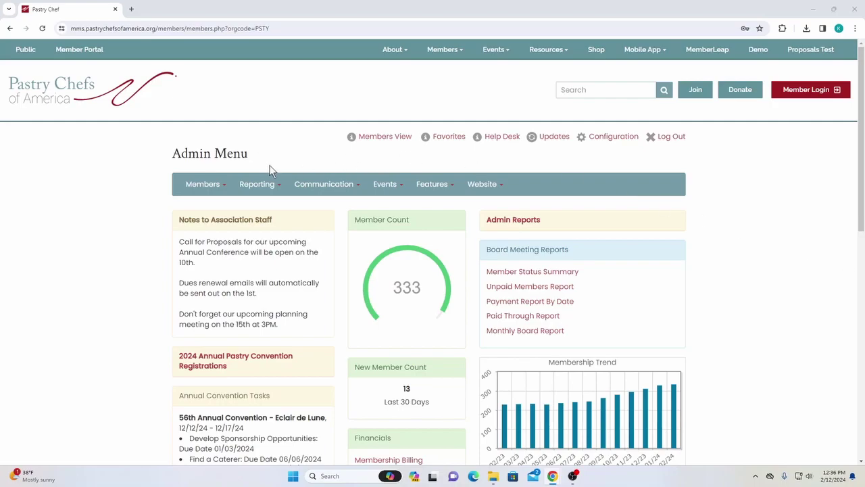
Go to Features > Surveys and scroll the Survey List to review existing surveys and their links
left_click_drag(247, 154, 159, 155)
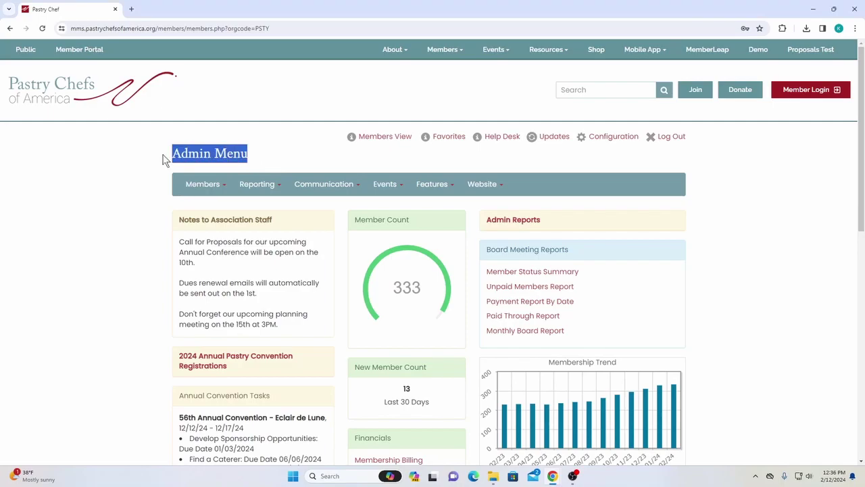
mouse_move(437, 188)
left_click(442, 218)
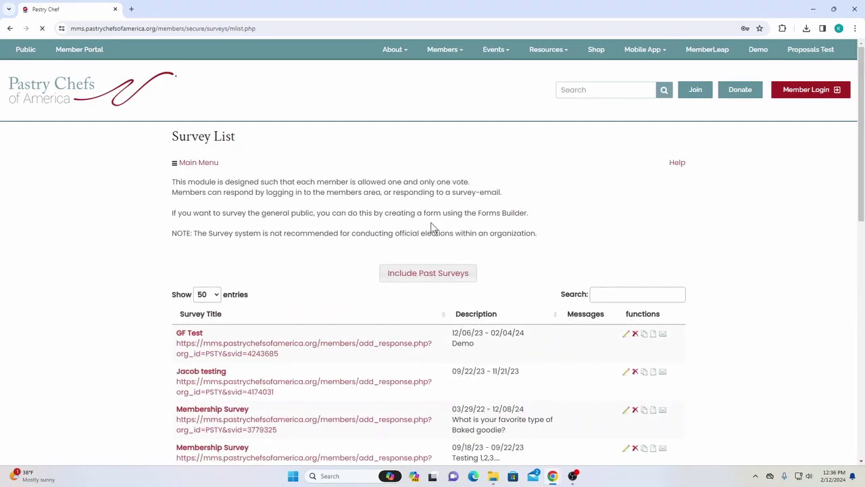
left_click_drag(233, 142, 162, 141)
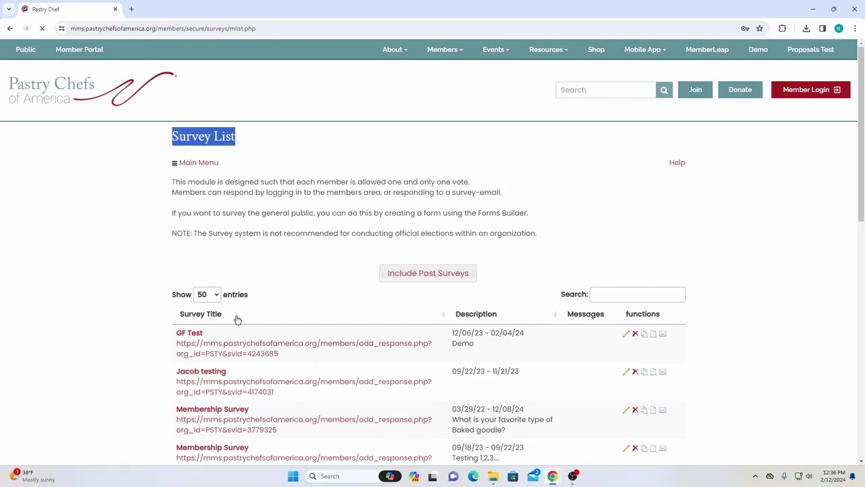
left_click_drag(164, 317, 238, 319)
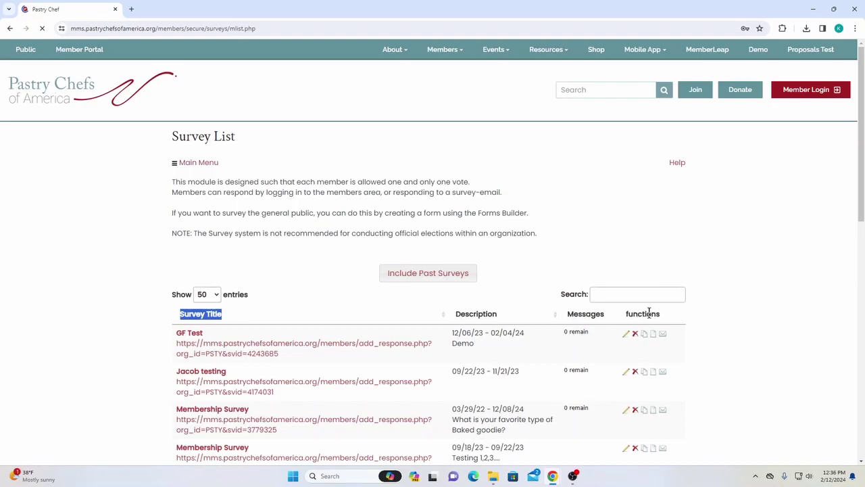
scroll(574, 257, "down", 3)
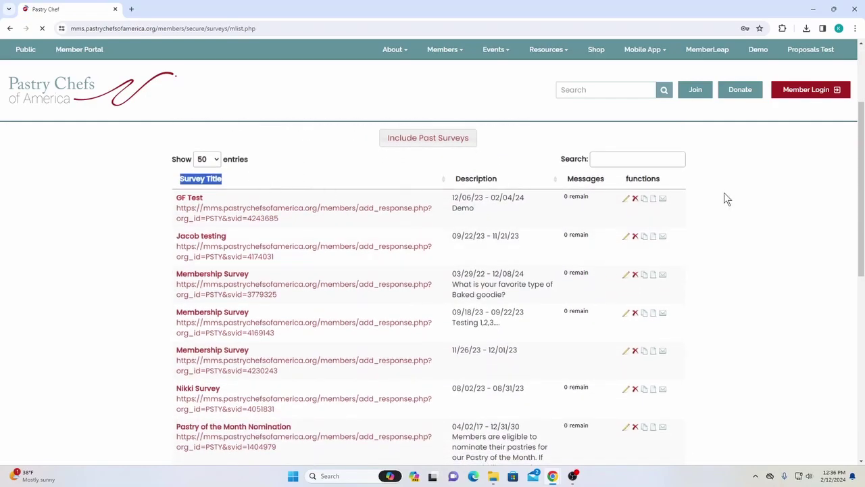
left_click(174, 189)
left_click_drag(157, 185, 228, 179)
left_click(158, 206)
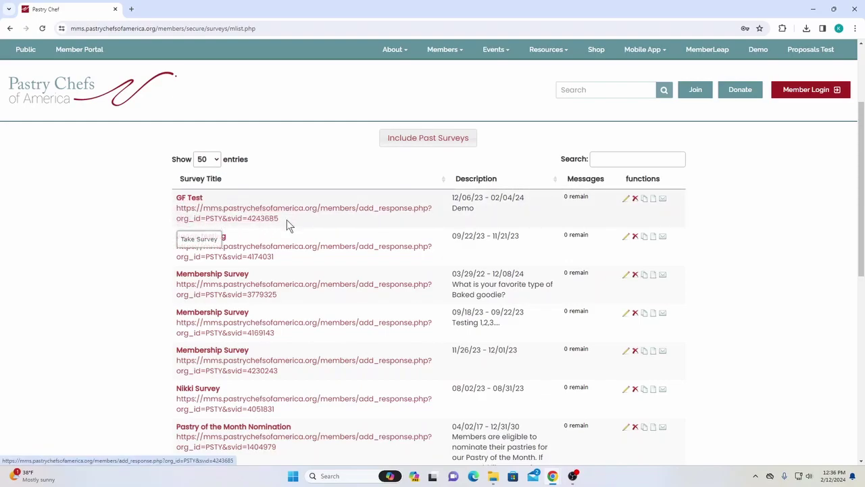
left_click_drag(289, 224, 177, 207)
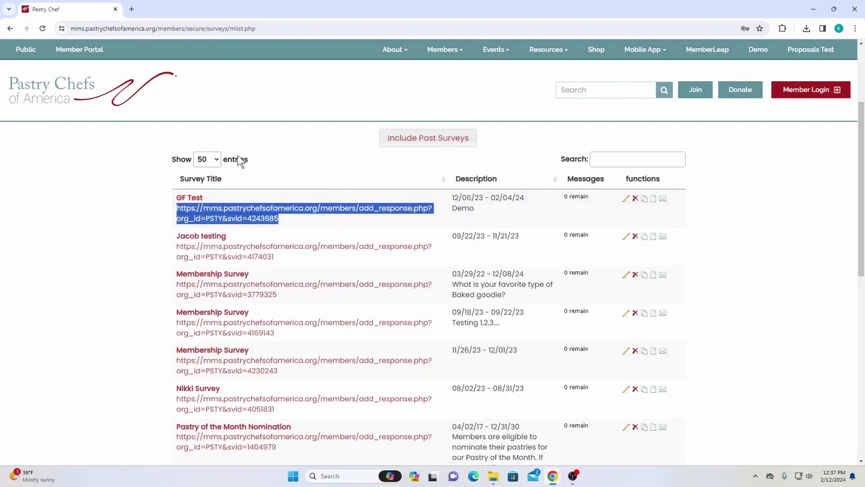
left_click(131, 193)
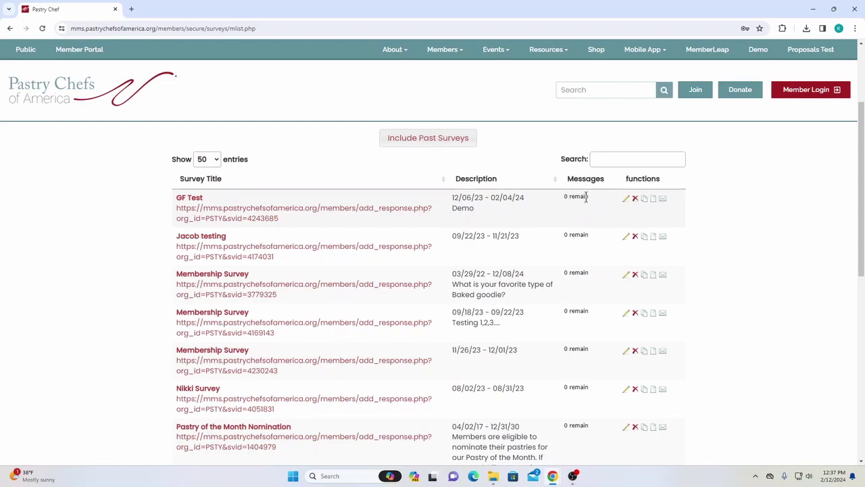
mouse_move(591, 201)
left_mouse_down()
mouse_move(563, 198)
mouse_move(594, 198)
left_mouse_up()
left_click(572, 200)
left_click(568, 199)
left_click(565, 198)
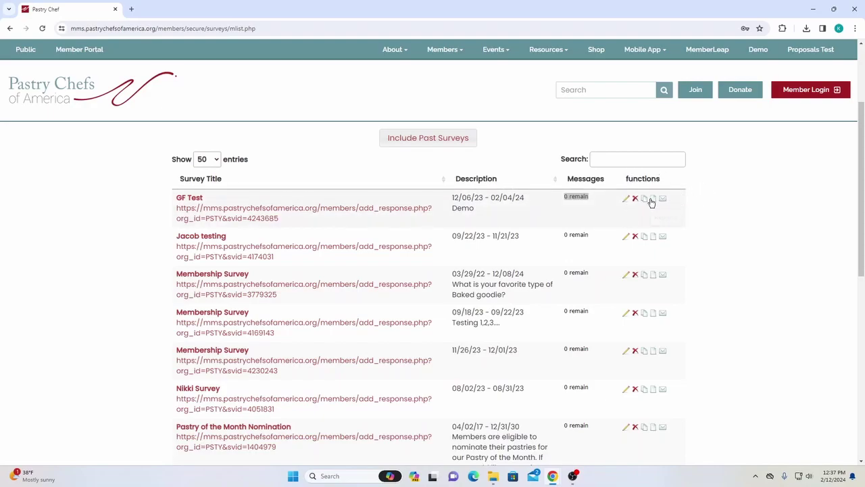
left_click(626, 200)
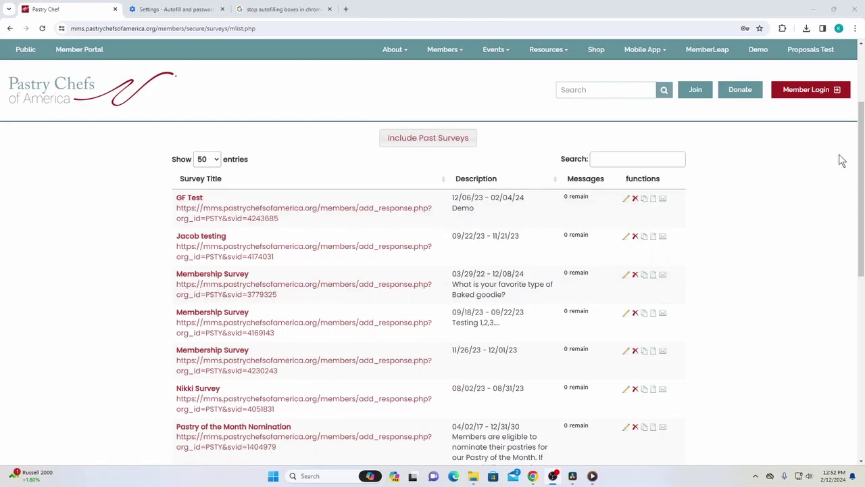
Start a new survey and name it 'Demonstration Survey'
scroll(432, 284, "down", 5)
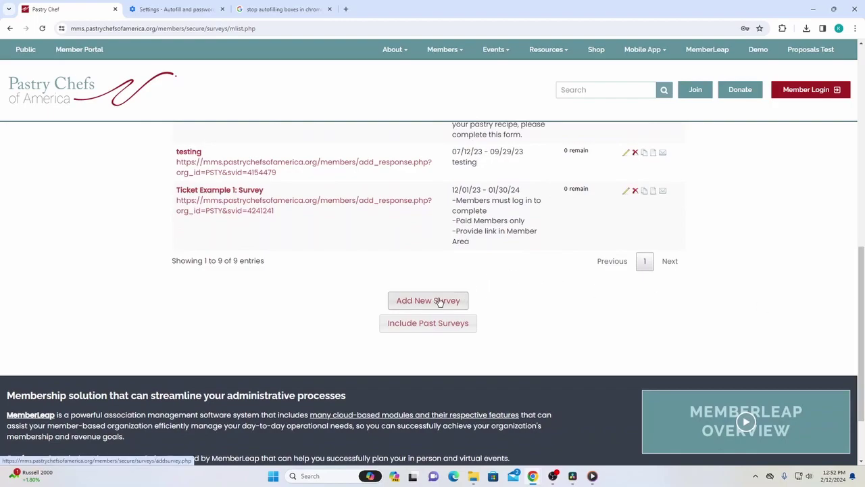
left_click(438, 302)
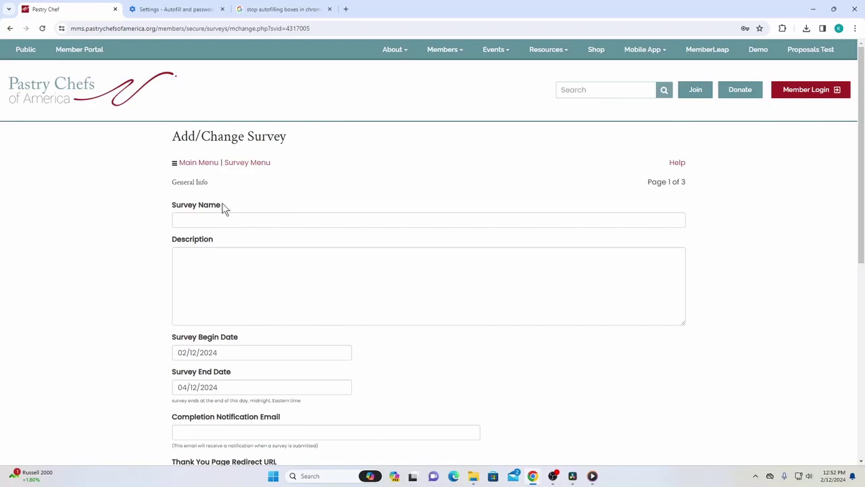
left_click_drag(225, 208, 170, 212)
left_click_drag(170, 138, 281, 148)
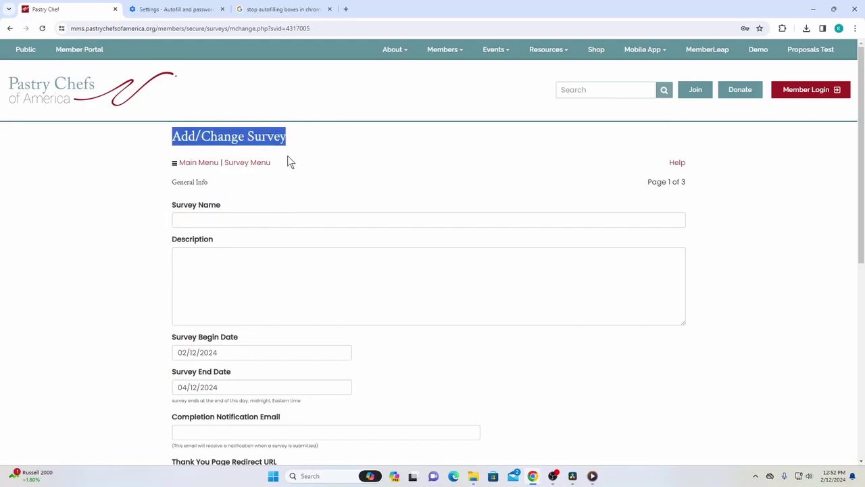
left_click_drag(233, 207, 168, 214)
left_click(195, 218)
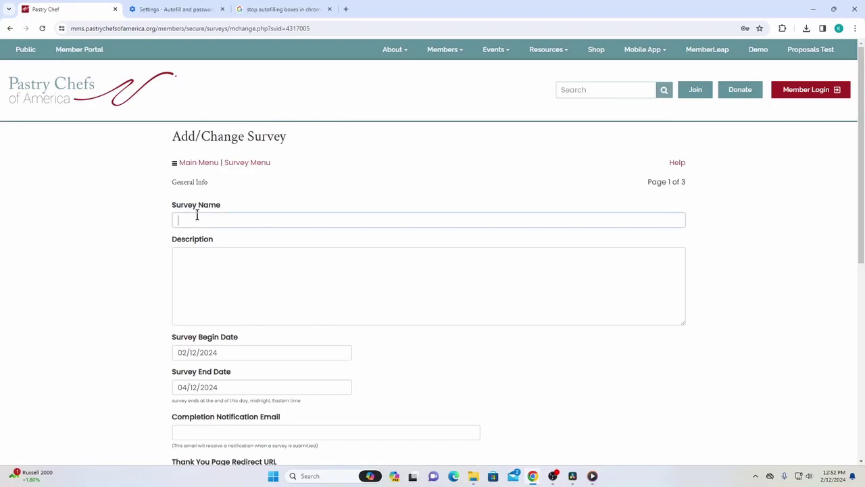
type("Demonstration Survey")
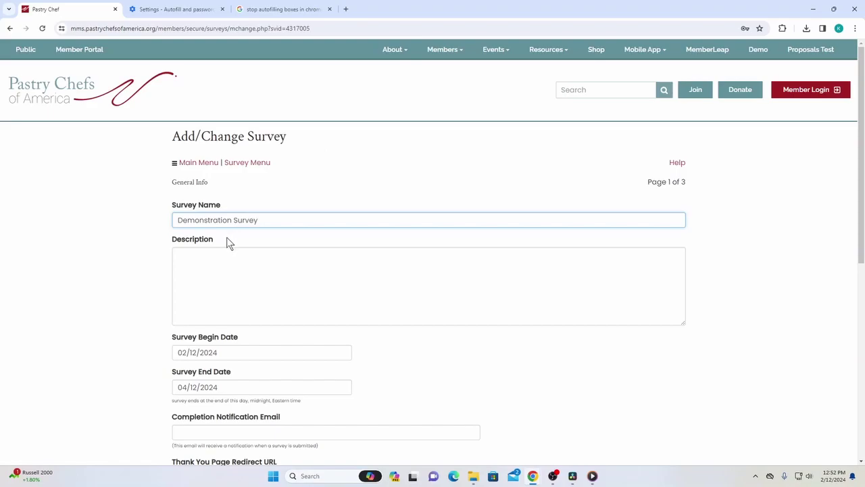
Enter the survey description 'Please take this survey.'
left_click_drag(226, 242, 193, 242)
left_click(236, 263)
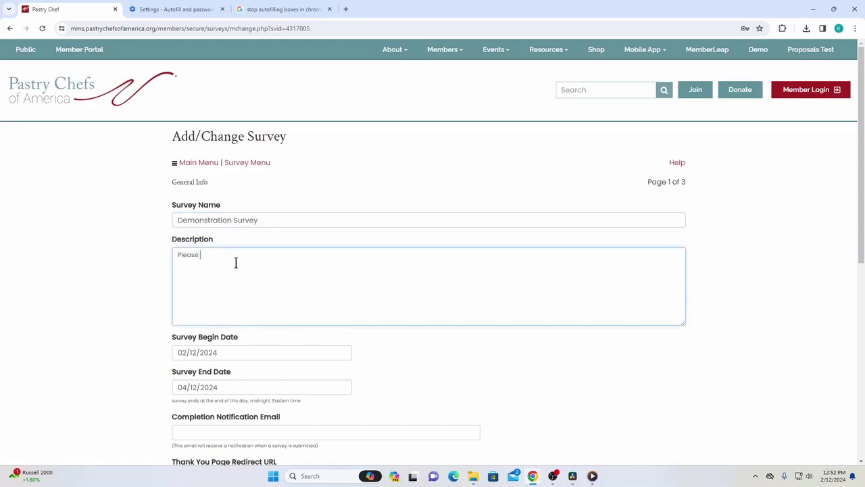
type("Please take this survey.")
scroll(217, 259, "down", 1)
left_click_drag(246, 250, 175, 252)
left_click(259, 245)
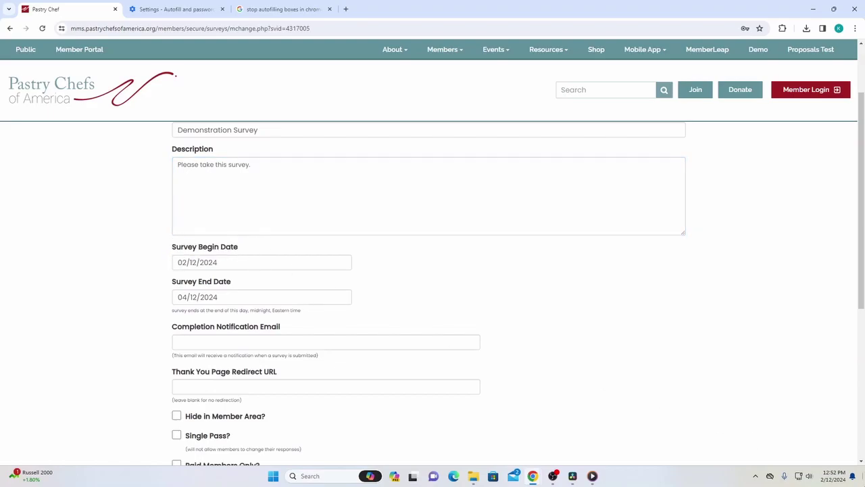
left_click(270, 265)
Set the survey to begin 02/12/2024 and end 02/19/2024
left_click(226, 249)
left_click(235, 262)
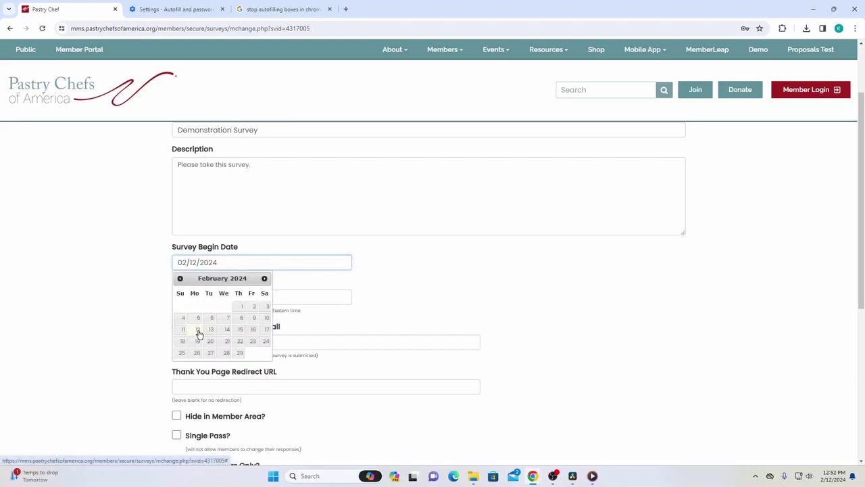
left_click(198, 330)
left_click(216, 296)
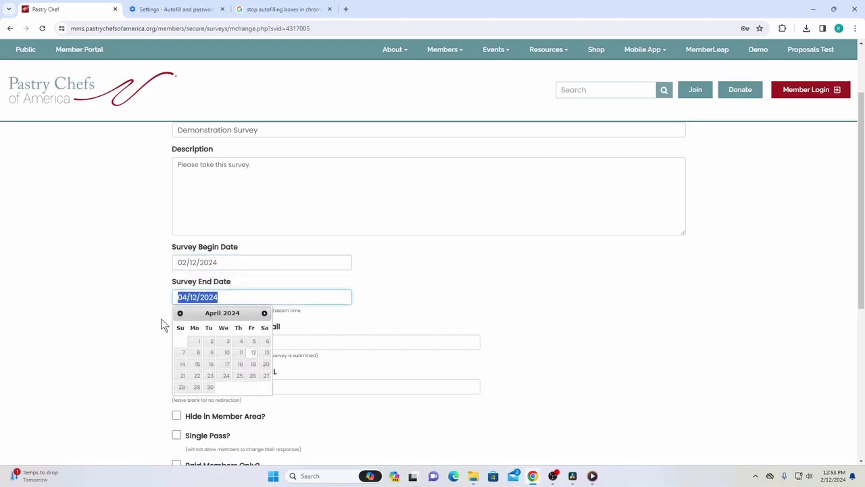
left_click(179, 313)
left_click(179, 313)
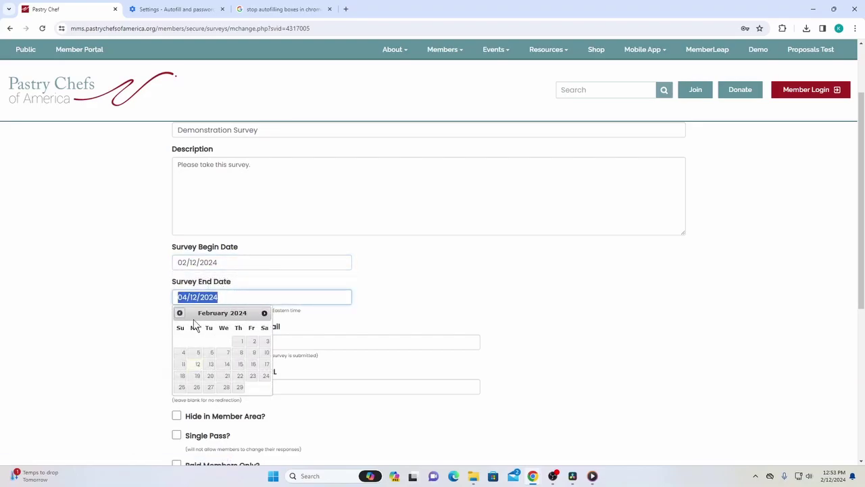
left_click(197, 377)
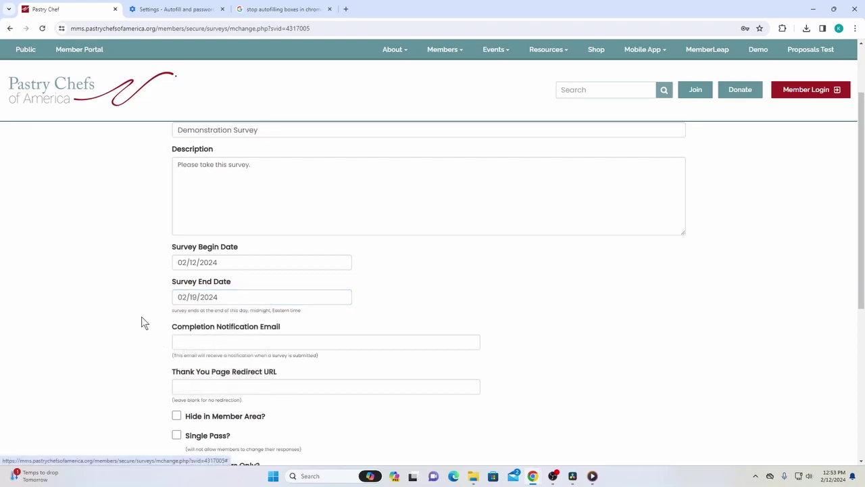
Leave the Completion Notification Email field empty
left_click_drag(282, 326, 173, 330)
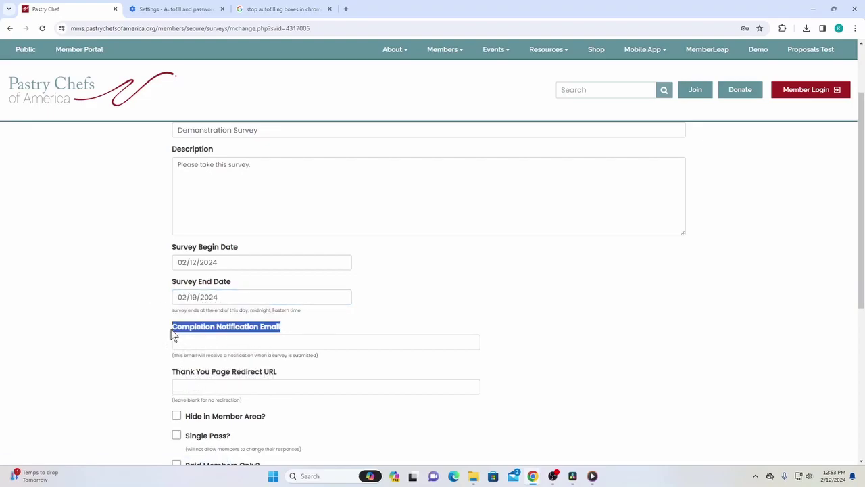
left_click(224, 340)
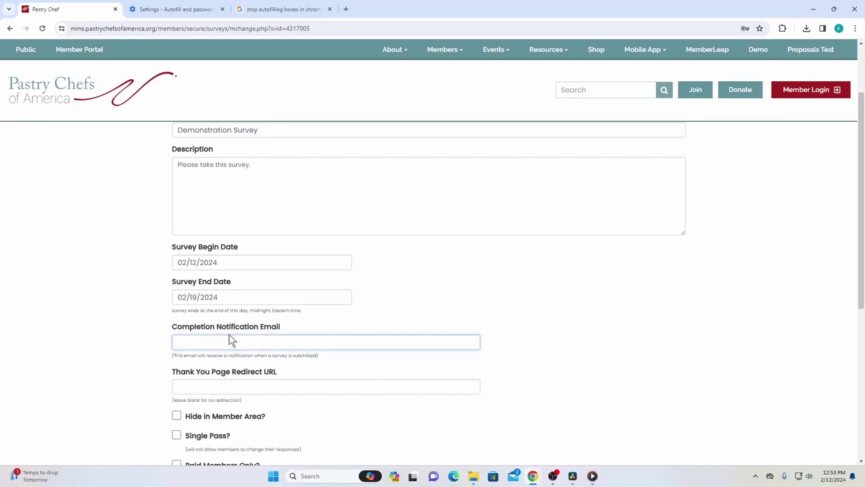
left_click_drag(282, 332, 173, 328)
left_click(187, 331)
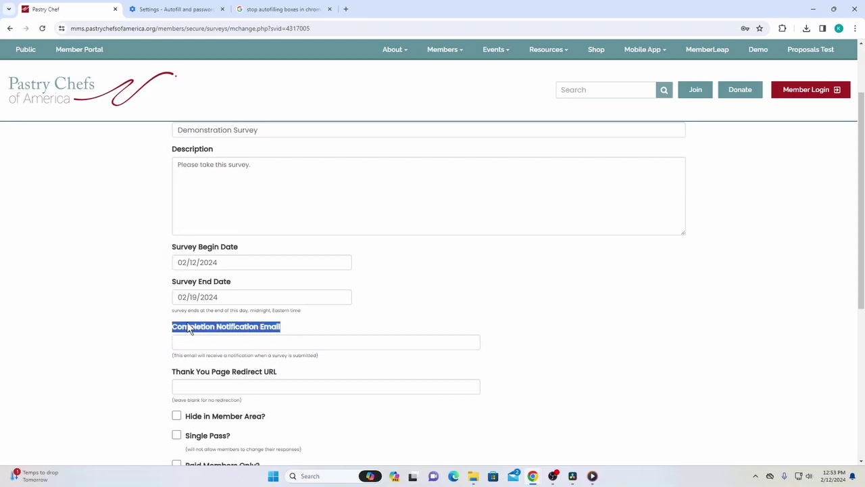
left_click_drag(282, 331, 170, 325)
left_click(216, 370)
Leave the Thank You Page Redirect URL blank and review the Hide in Member Area option
scroll(209, 284, "down", 2)
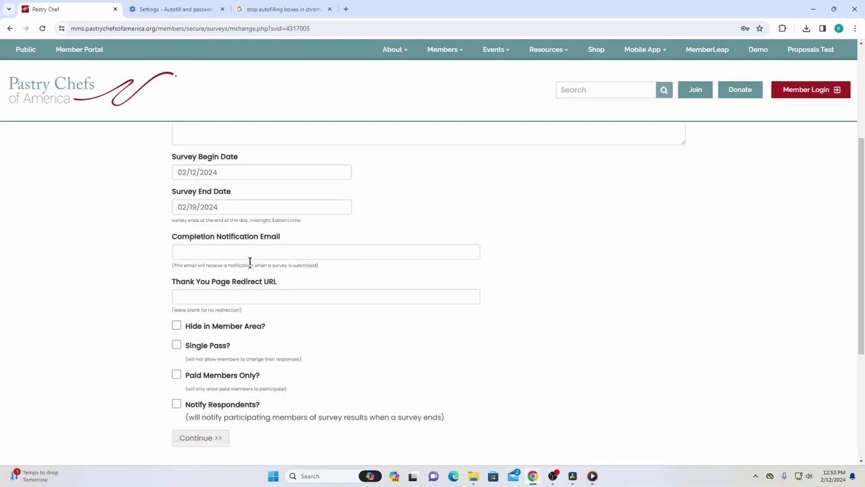
left_click_drag(277, 281, 173, 284)
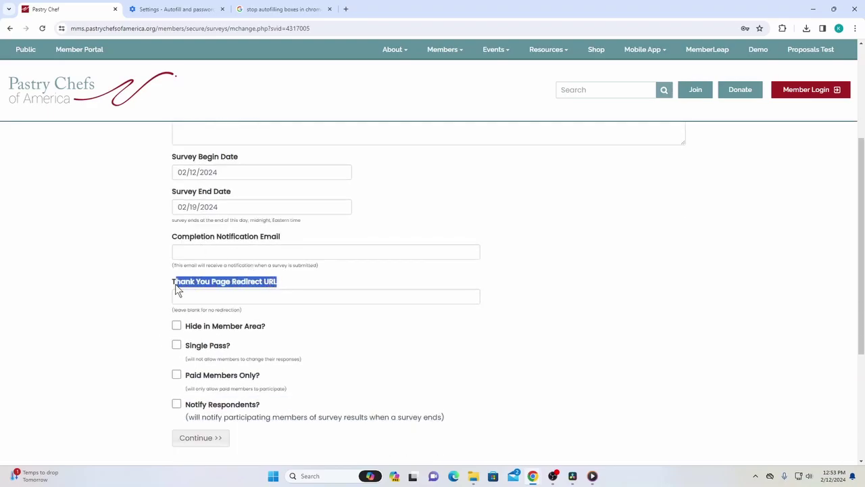
left_click(217, 294)
left_click_drag(174, 286, 282, 284)
left_click(240, 302)
mouse_move(149, 288)
left_mouse_down()
mouse_move(291, 279)
mouse_move(137, 282)
left_mouse_up()
left_click(281, 279)
left_click(210, 283)
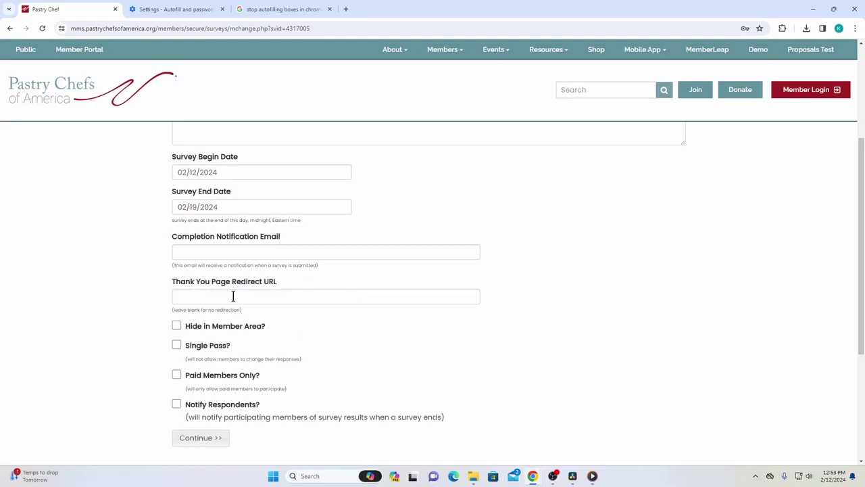
left_click(231, 295)
left_click_drag(278, 283, 168, 285)
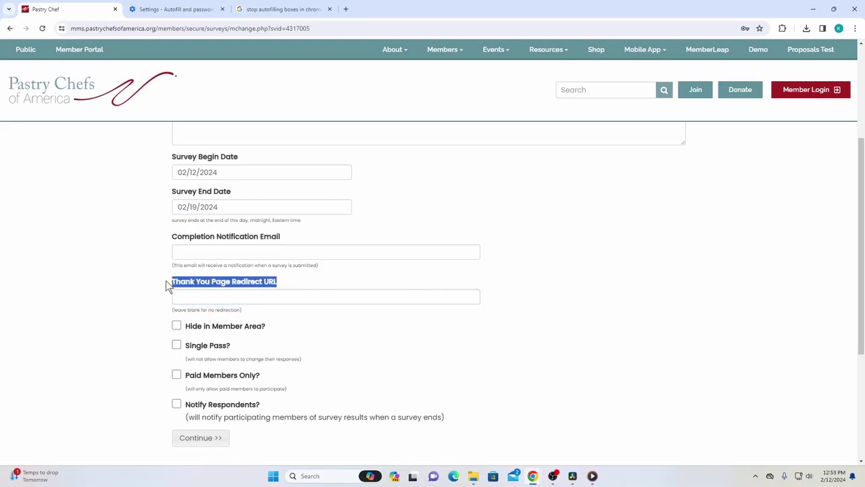
left_click(203, 298)
left_click(131, 274)
left_click_drag(266, 331, 177, 338)
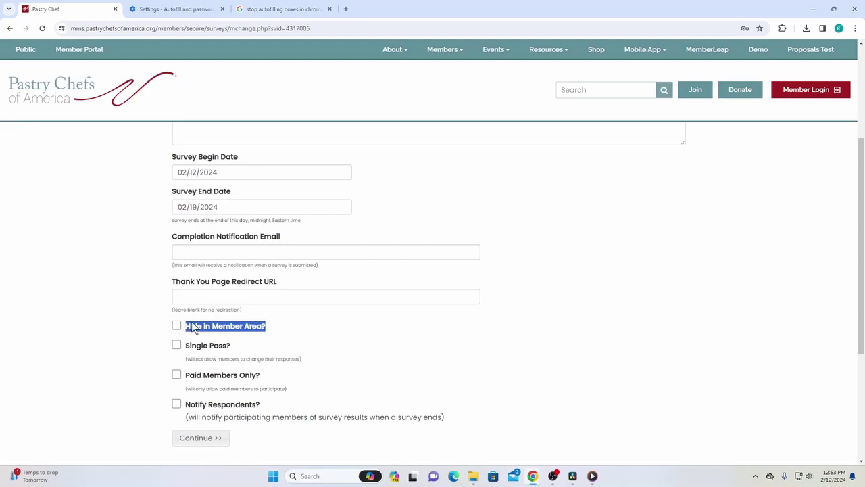
left_click(240, 332)
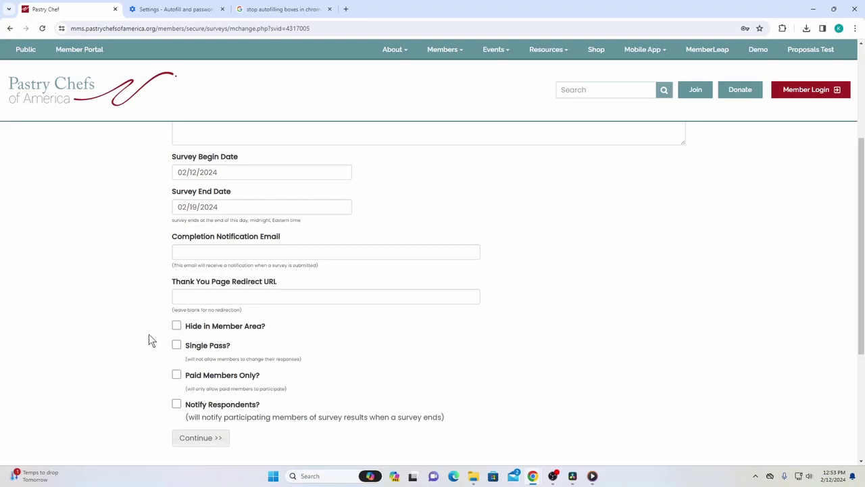
scroll(149, 304, "down", 2)
mouse_move(231, 256)
left_mouse_down()
mouse_move(180, 258)
mouse_move(228, 258)
left_mouse_up()
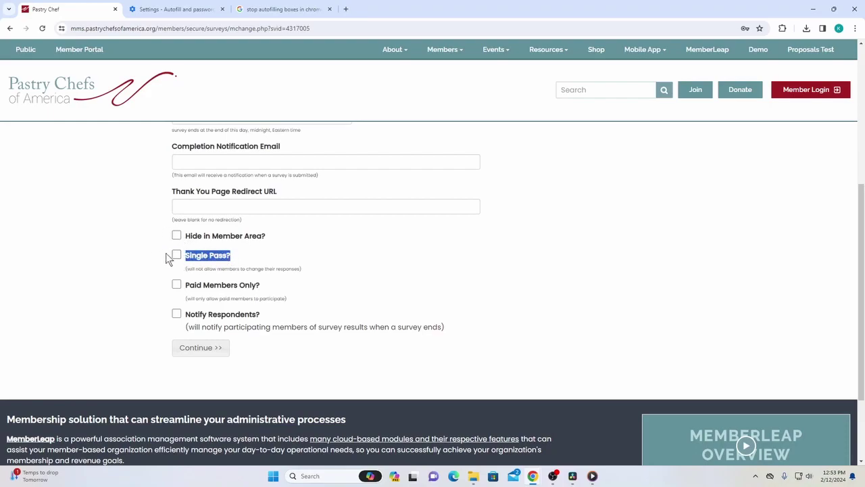
left_click(238, 255)
left_click_drag(238, 255, 193, 261)
left_click(169, 253)
left_click(133, 249)
scroll(149, 230, "down", 1)
left_click_drag(271, 247, 185, 247)
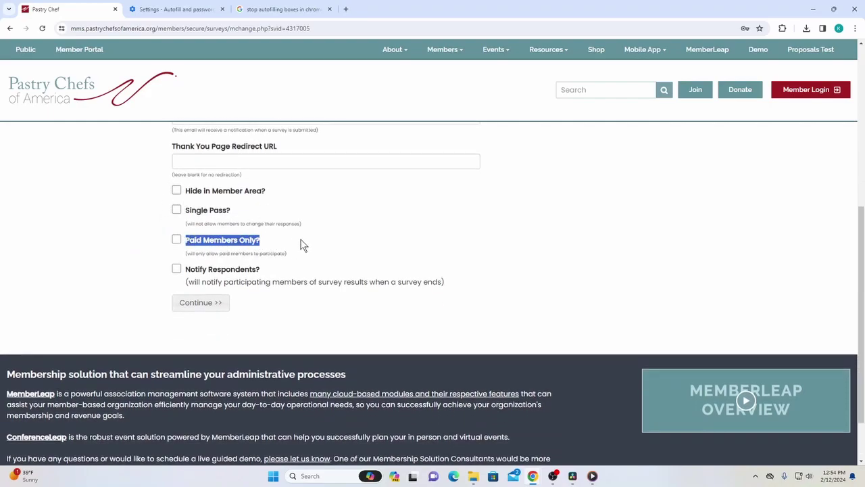
left_click(267, 245)
left_click_drag(296, 254, 187, 254)
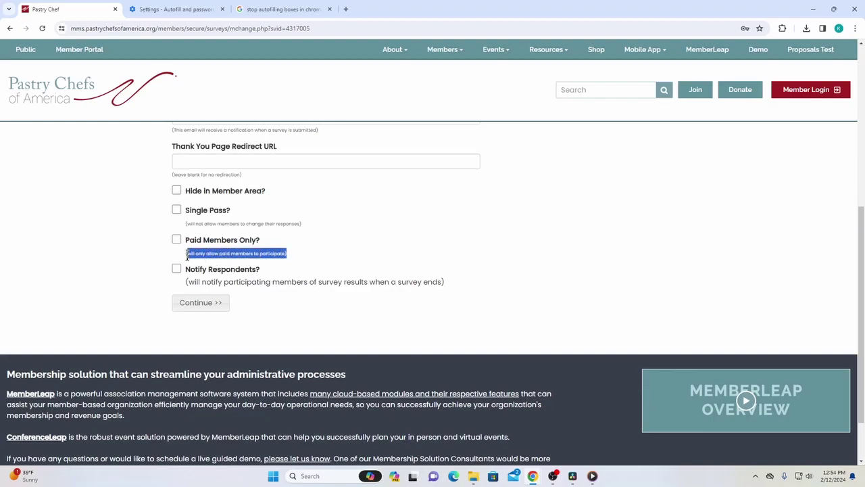
left_click(266, 251)
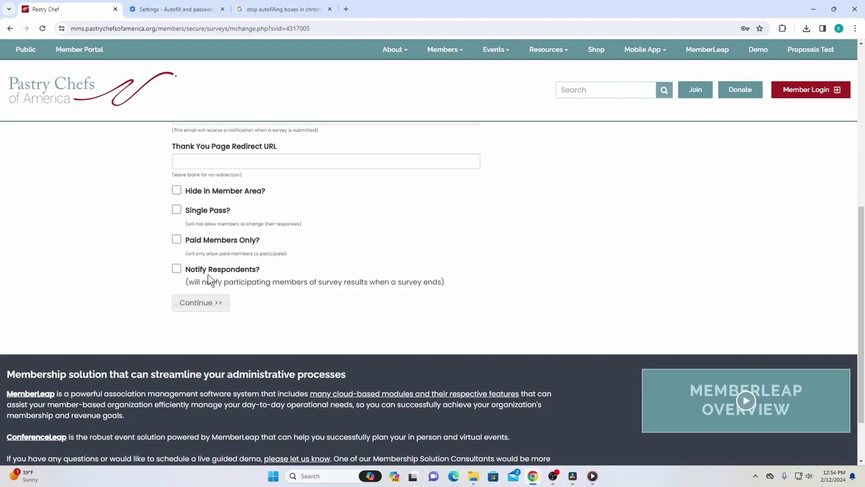
left_click_drag(187, 271, 267, 266)
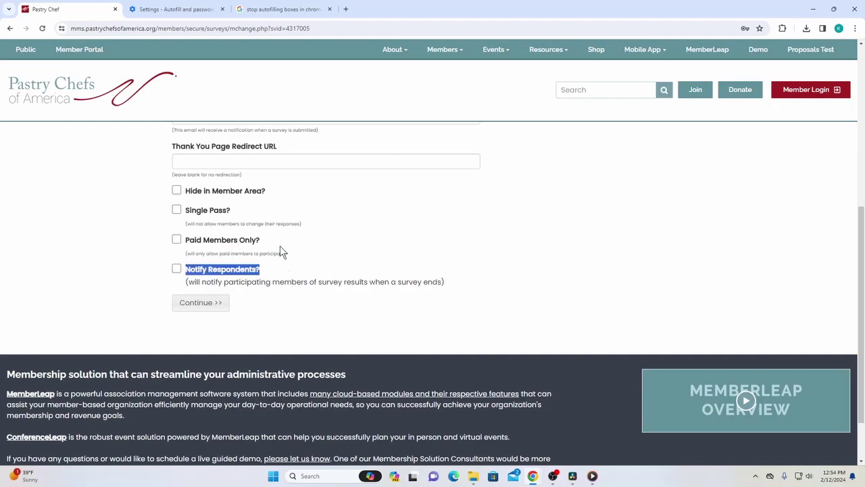
left_click(294, 271)
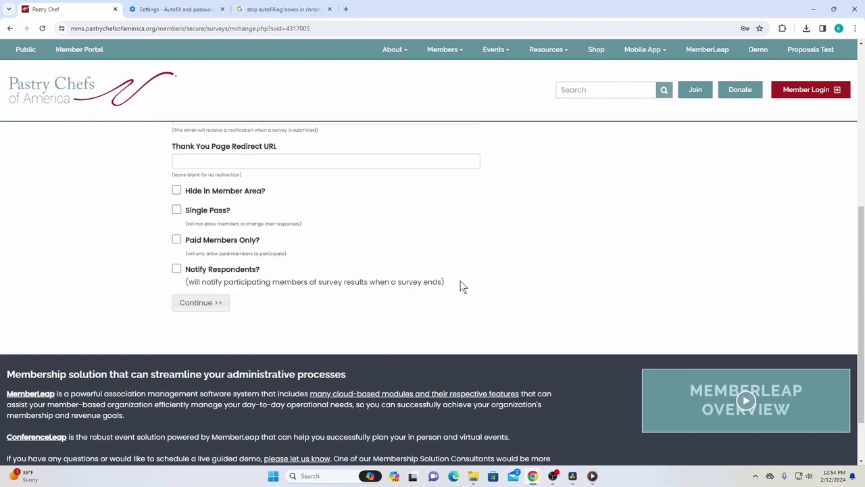
left_click_drag(265, 271, 155, 271)
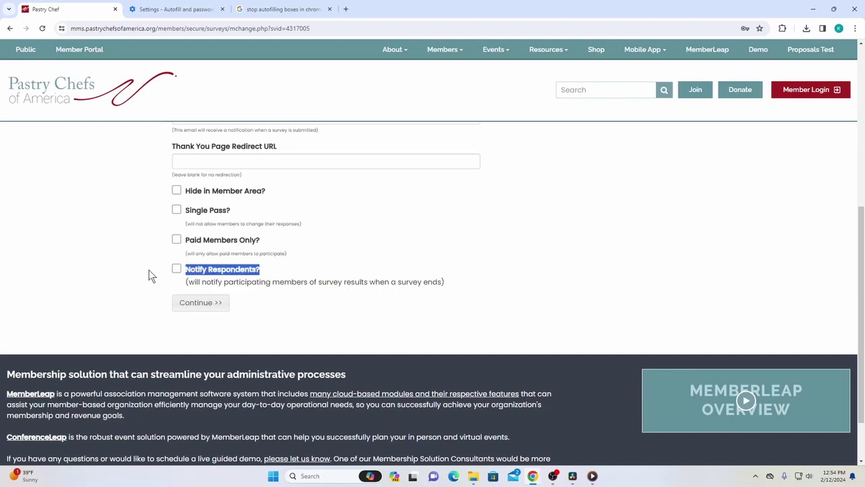
left_click(131, 265)
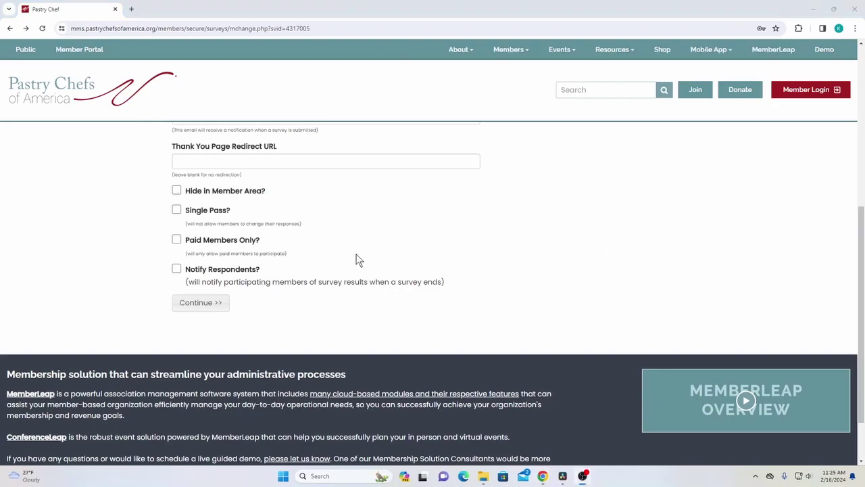
Save the survey options and continue to the questions page, page 2 of 3
left_click(191, 301)
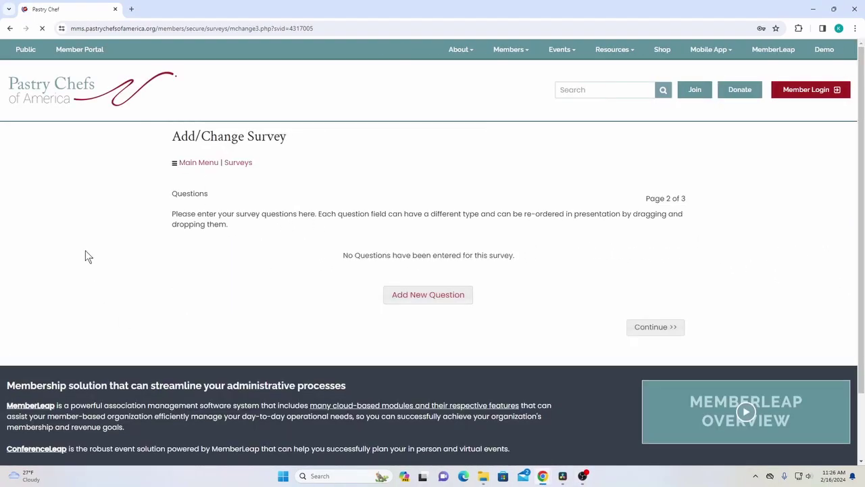
left_click_drag(270, 241, 187, 212)
left_click(281, 212)
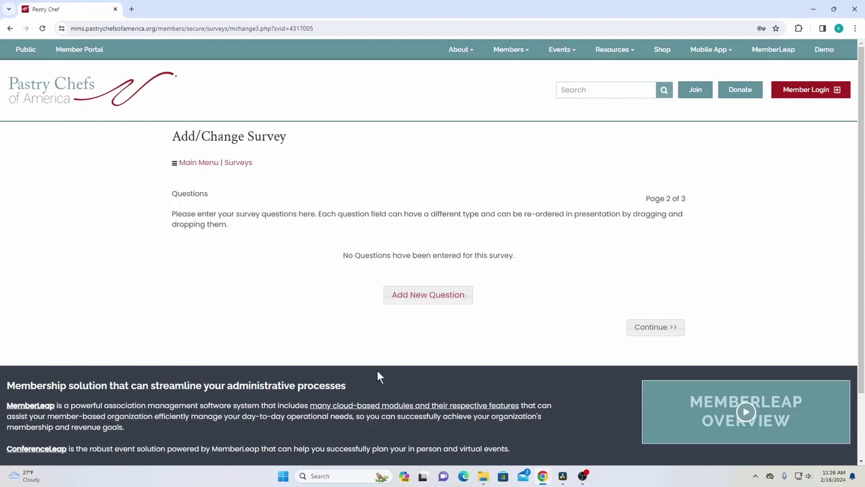
Start a new question and review the Multiple Choice Single, Multiple Choice Range and Yes/No field types
left_click(450, 298)
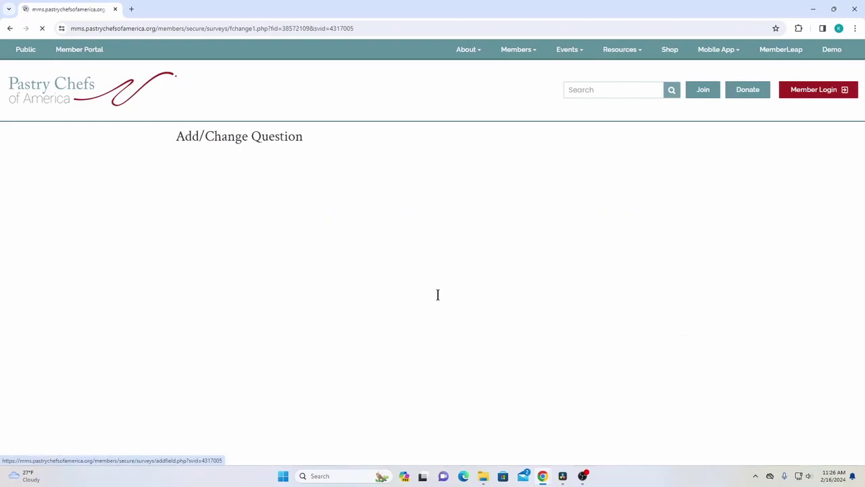
left_click_drag(233, 173, 445, 310)
left_click(171, 140)
left_click(218, 184)
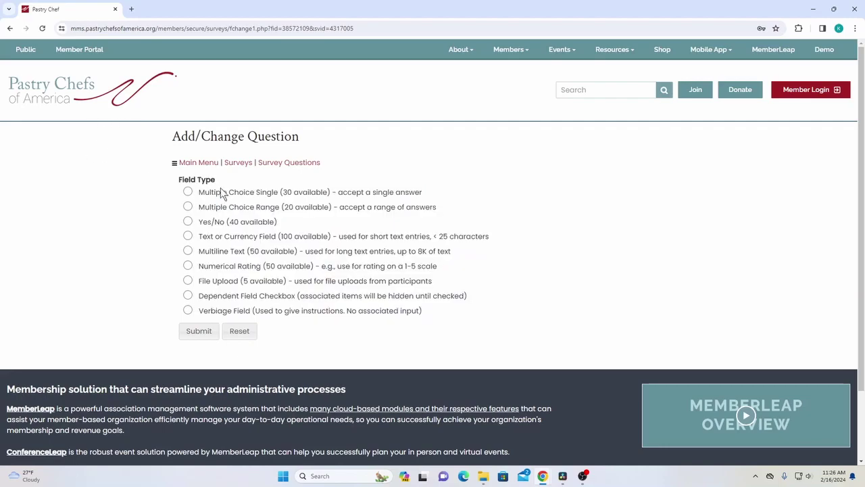
left_click_drag(198, 192, 283, 192)
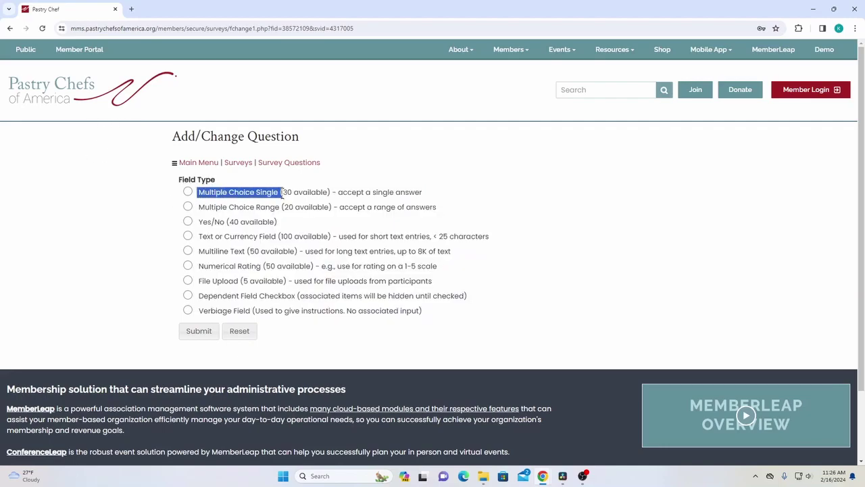
left_click(211, 191)
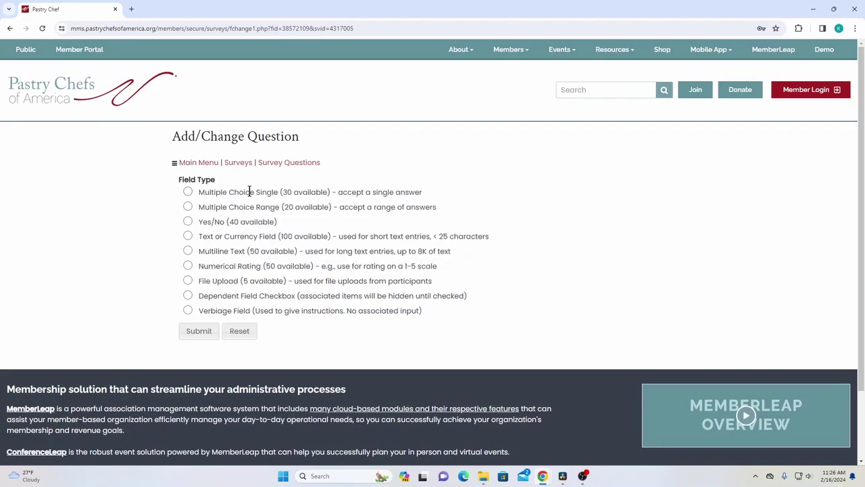
left_click_drag(321, 193, 370, 194)
left_click(437, 199)
left_click_drag(201, 191, 348, 194)
left_click(375, 194)
triple_click(427, 196)
left_click(223, 203)
left_click_drag(196, 207, 283, 206)
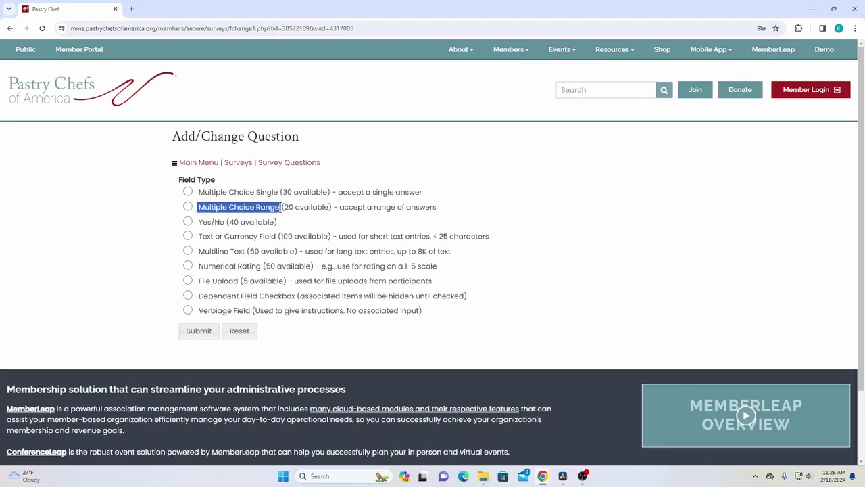
left_click(295, 206)
left_click_drag(201, 206, 252, 206)
left_click_drag(345, 207, 460, 218)
left_click(433, 218)
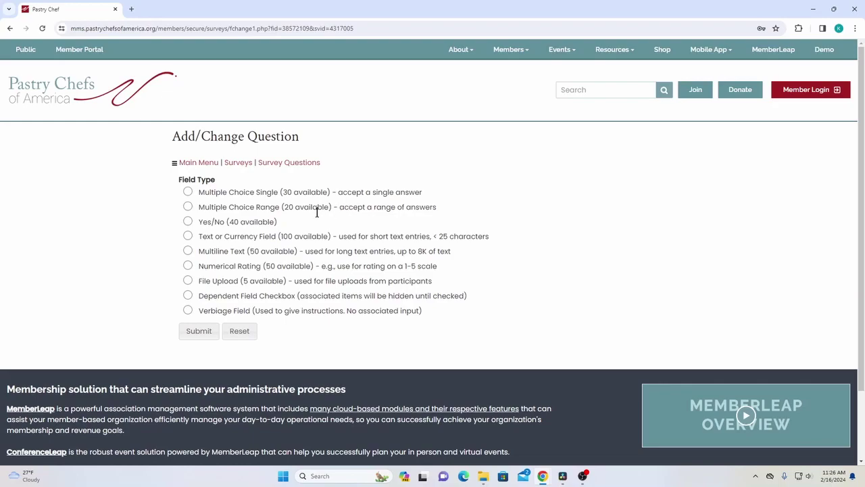
left_click_drag(202, 222, 271, 226)
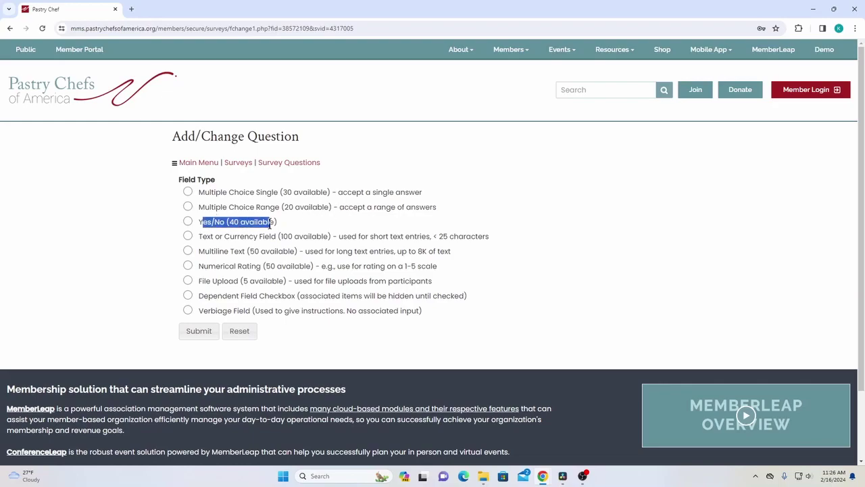
left_click(220, 227)
double_click(209, 226)
left_click(223, 225)
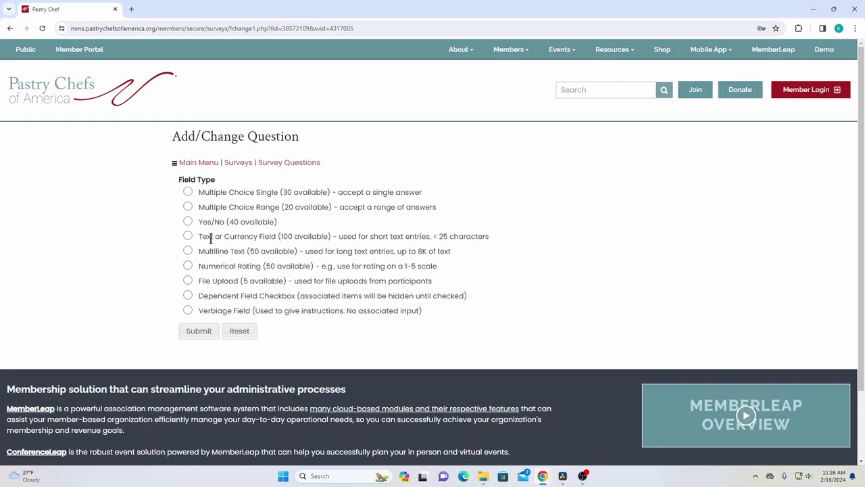
Review the Text or Currency, Multiline Text (8K), Numerical Rating (1-5) and File Upload field types
left_click_drag(200, 238, 276, 237)
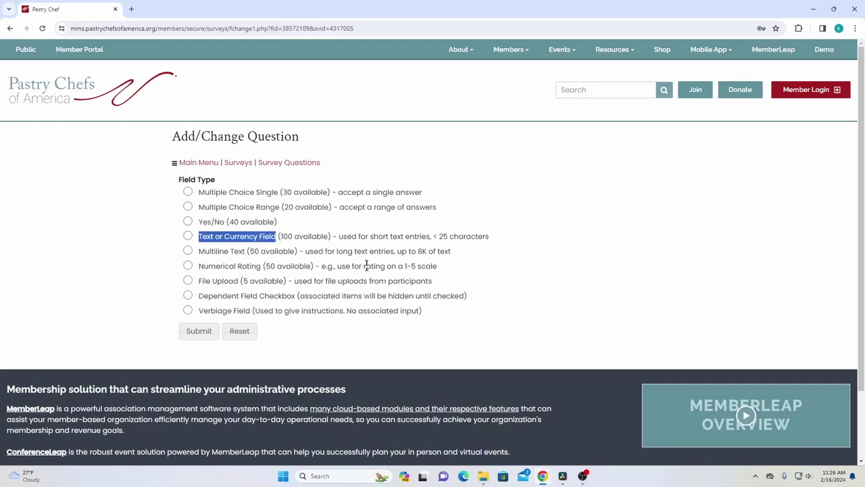
left_click(318, 235)
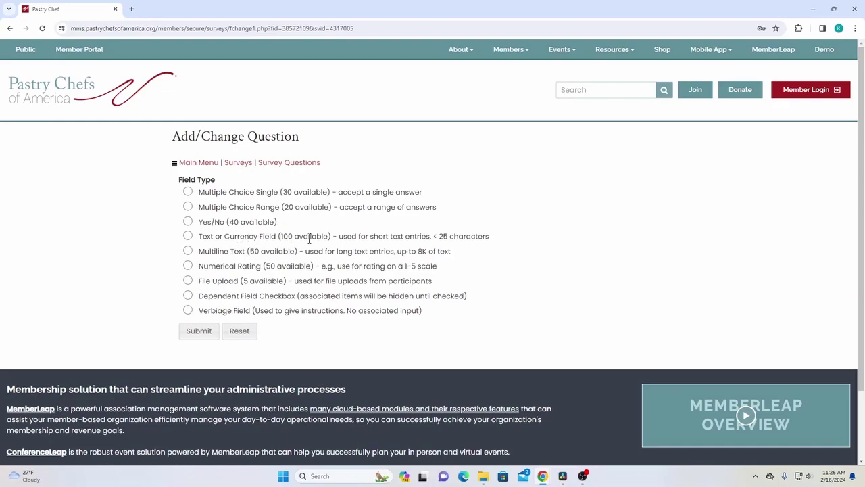
mouse_move(430, 236)
left_mouse_down()
mouse_move(502, 244)
mouse_move(433, 237)
left_mouse_up()
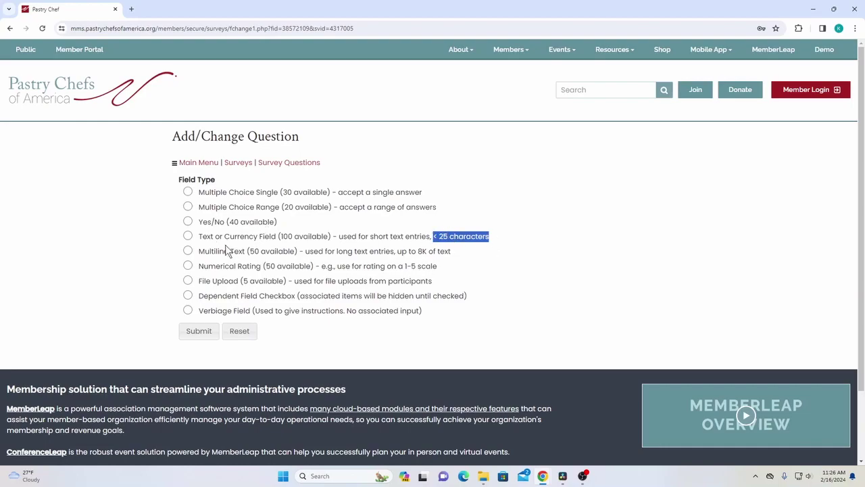
left_click(259, 267)
left_click_drag(195, 250, 247, 249)
left_click(309, 252)
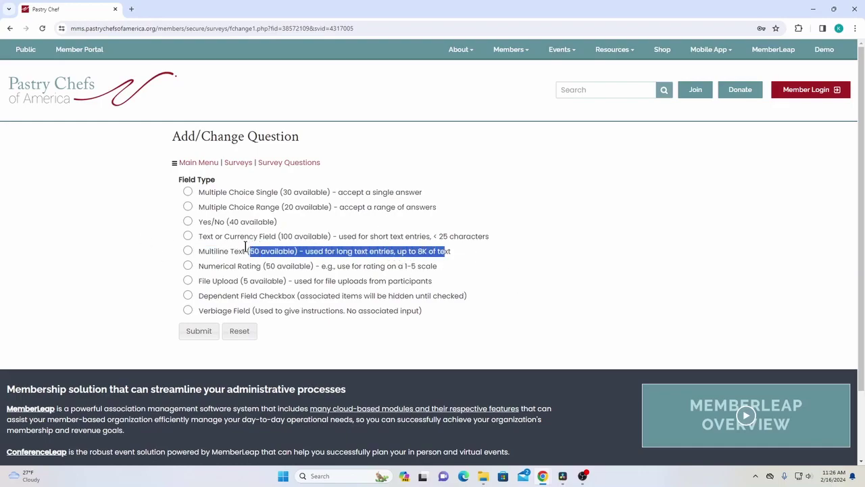
left_click(243, 250)
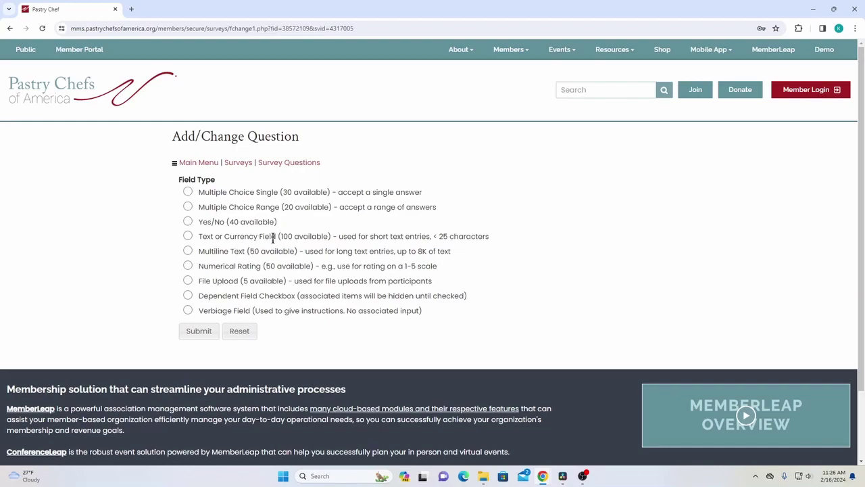
left_click_drag(452, 252, 333, 252)
left_click(305, 252)
left_click_drag(385, 249, 422, 251)
left_click(465, 253)
left_click_drag(198, 267, 267, 269)
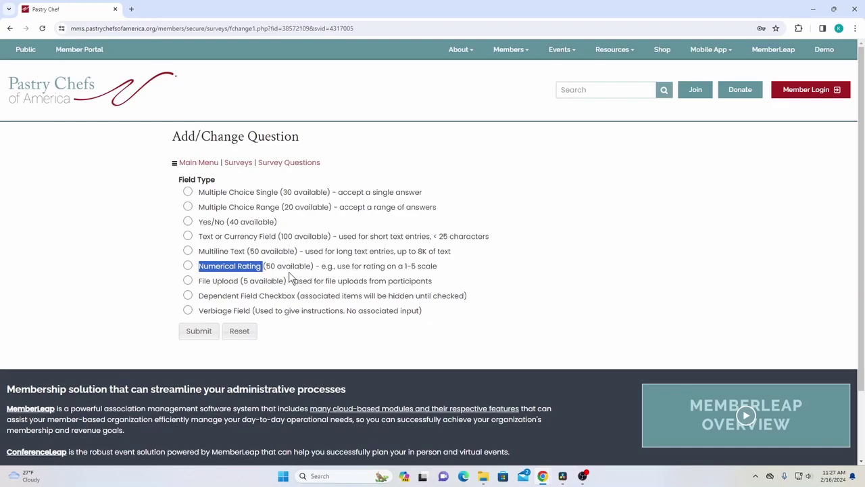
left_click_drag(351, 267, 448, 269)
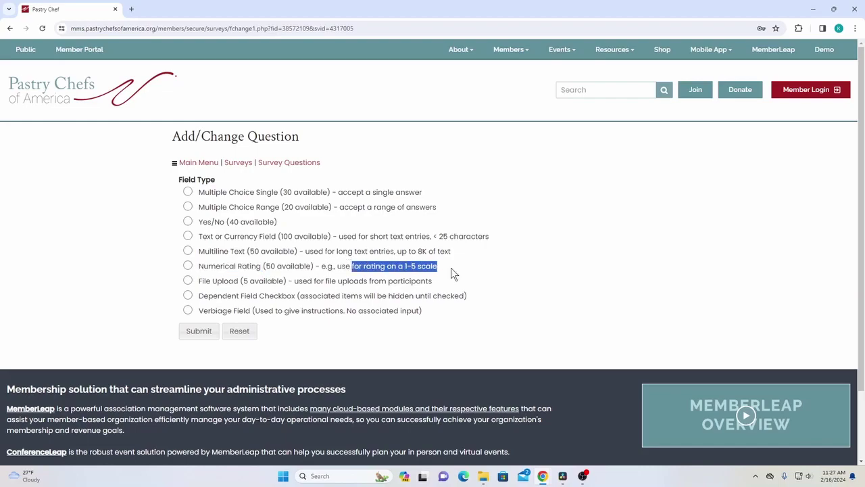
left_click(431, 269)
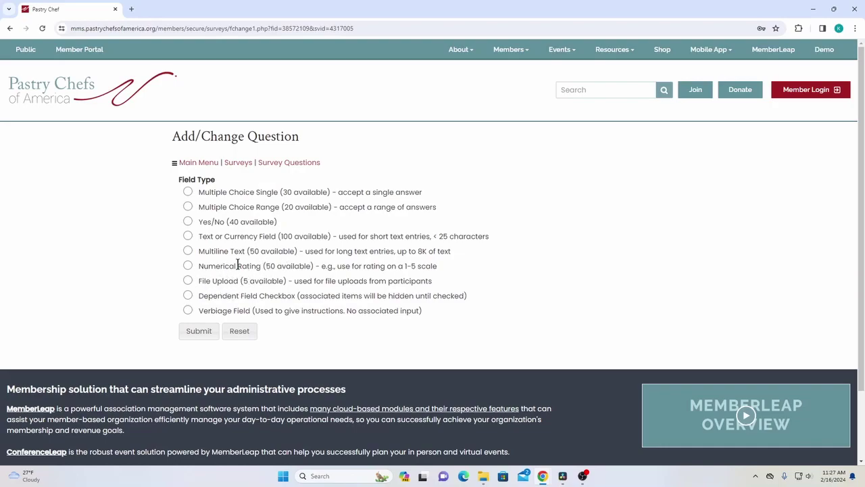
left_click_drag(200, 281, 297, 281)
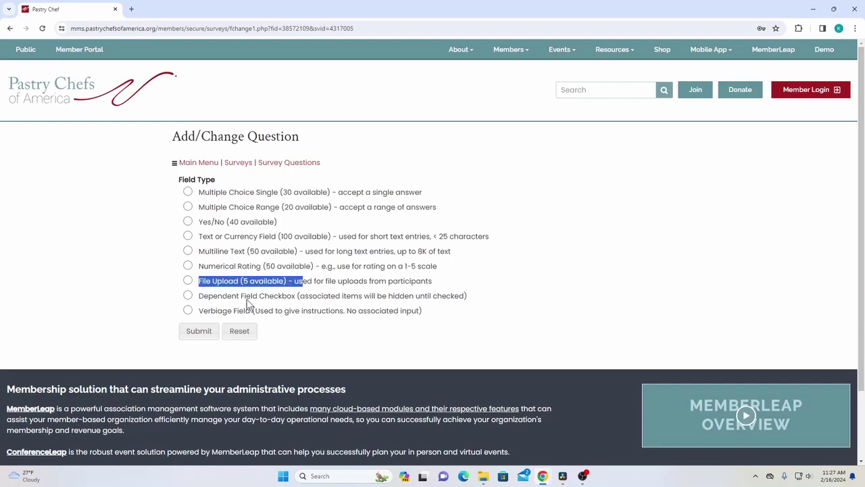
left_click(326, 291)
left_click_drag(202, 281, 247, 281)
left_click(293, 280)
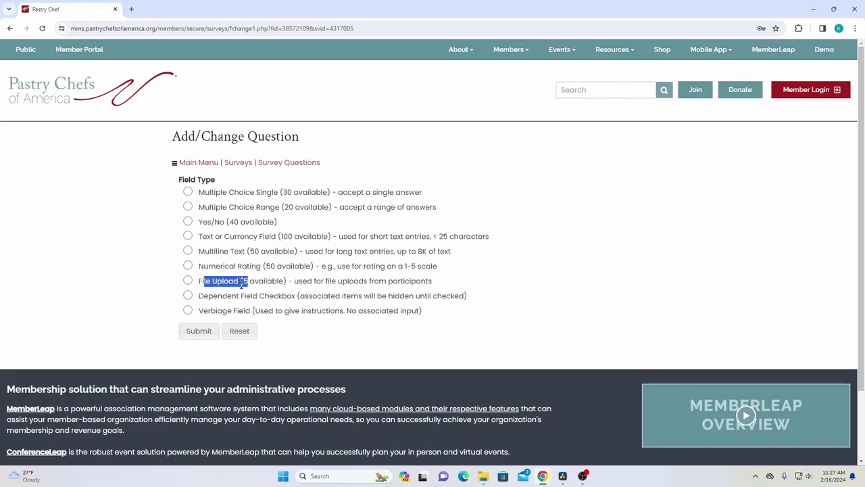
left_click(206, 307)
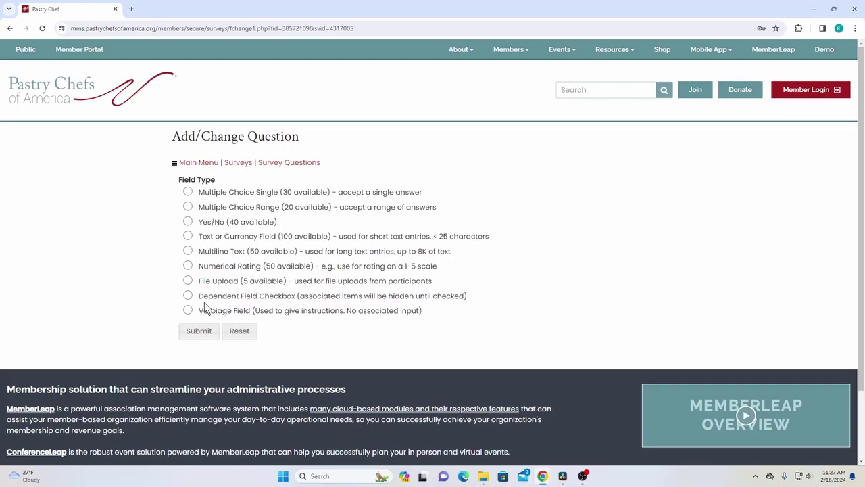
left_click_drag(199, 296, 296, 295)
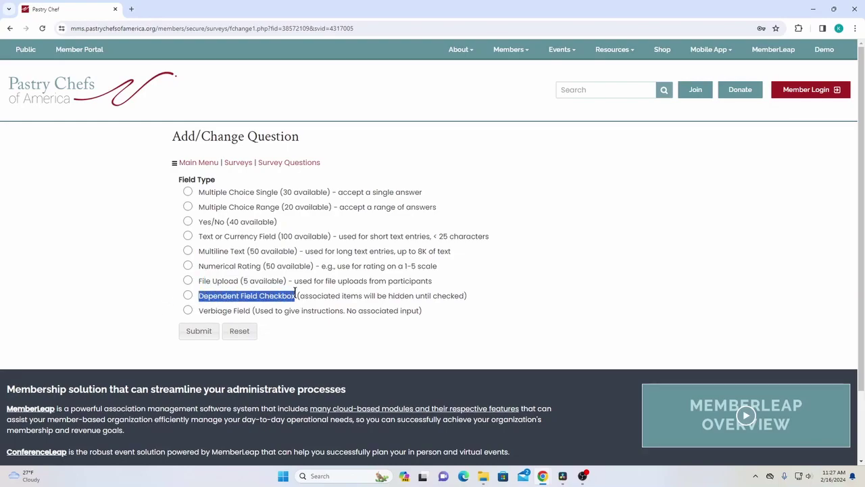
left_click(332, 295)
mouse_move(473, 296)
left_mouse_down()
mouse_move(276, 308)
mouse_move(200, 290)
mouse_move(469, 300)
left_mouse_up()
left_click(242, 291)
left_click(306, 301)
left_click_drag(198, 296, 313, 292)
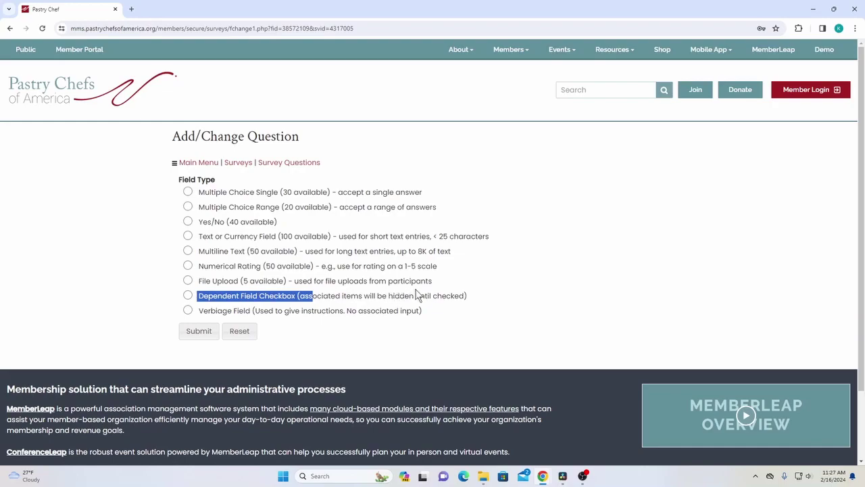
left_click_drag(471, 297, 198, 296)
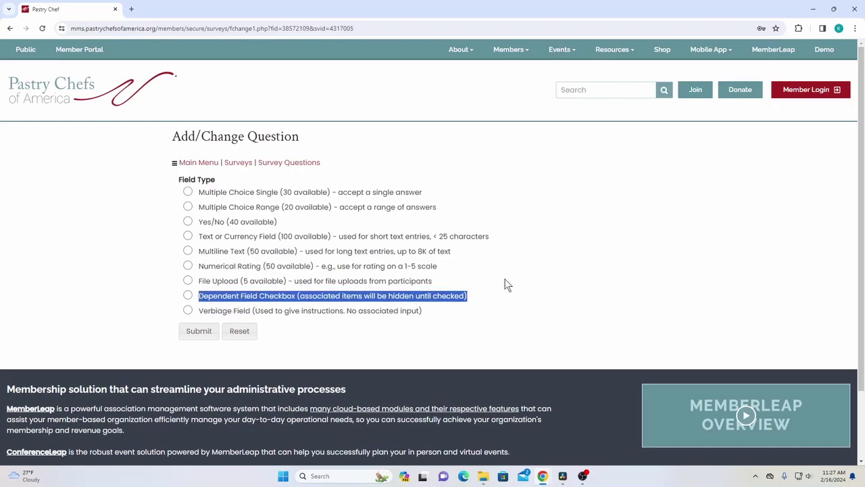
left_click(407, 295)
left_click_drag(478, 299, 201, 297)
left_click(214, 299)
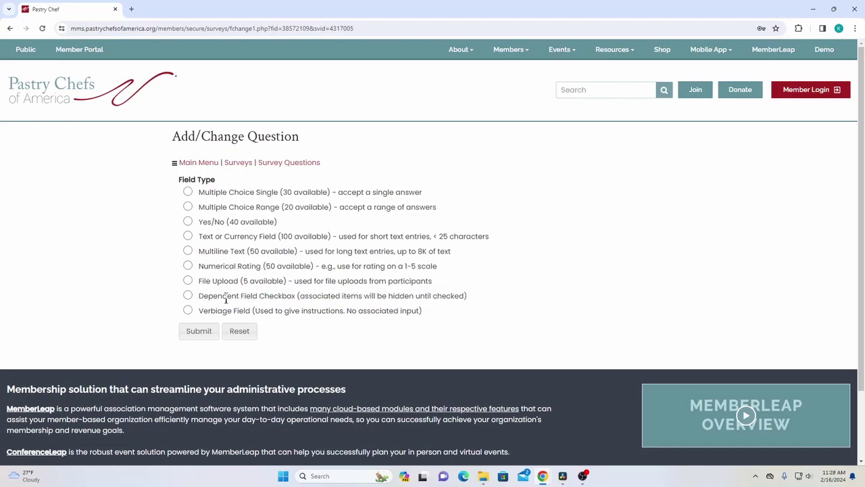
left_click_drag(196, 297, 413, 296)
left_click(444, 295)
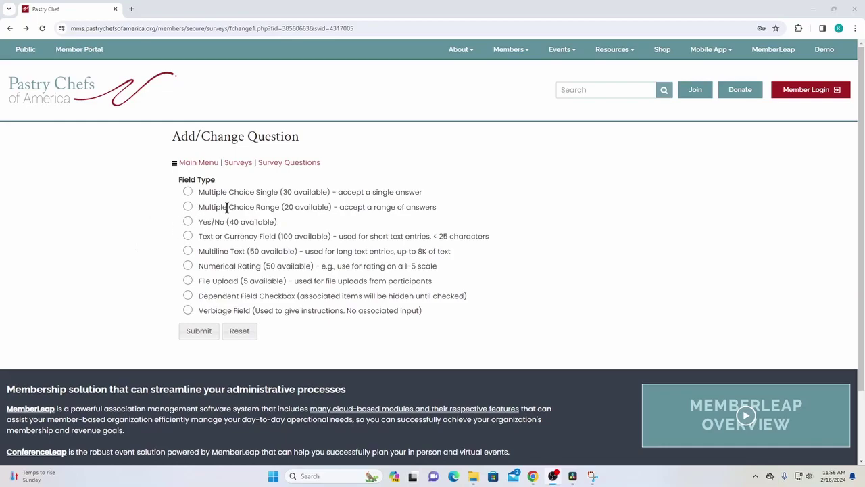
Pick Multiple Choice Single and enter the question text 'Which event did you attend?'
left_click(187, 193)
left_click(199, 330)
left_click(240, 251)
left_click(263, 284)
type("W")
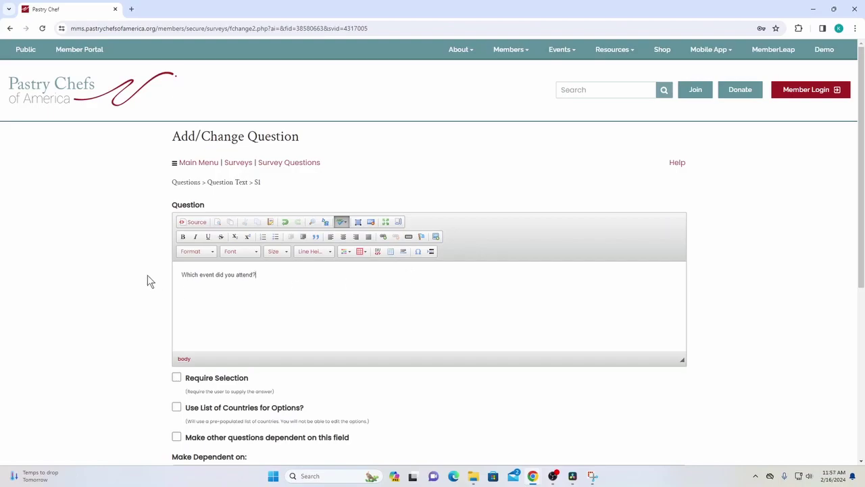
scroll(146, 271, "down", 1)
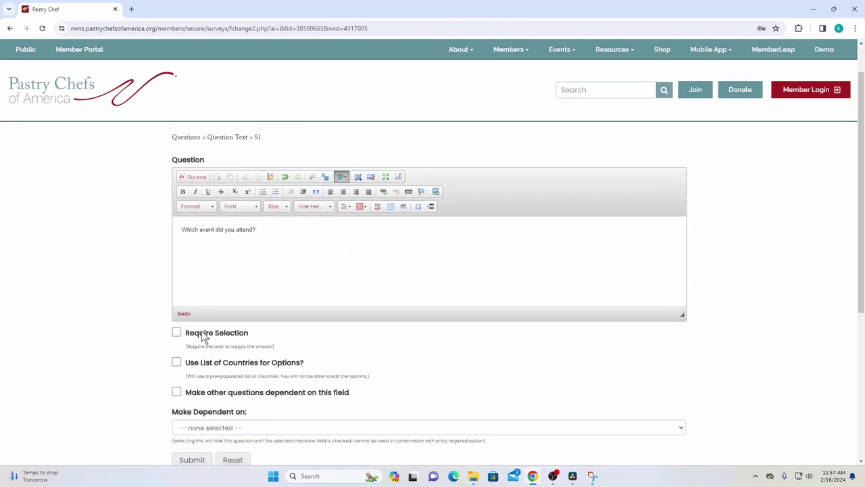
left_click_drag(187, 336, 266, 340)
left_click_drag(187, 365, 370, 365)
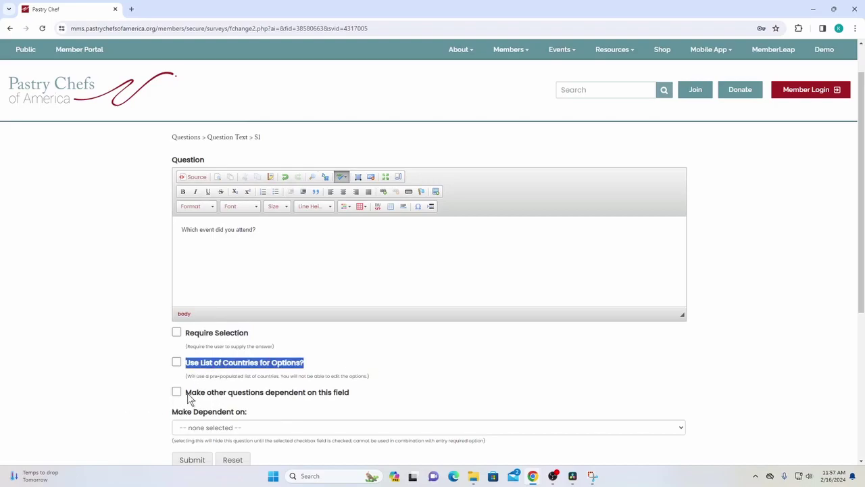
left_click_drag(187, 394, 367, 392)
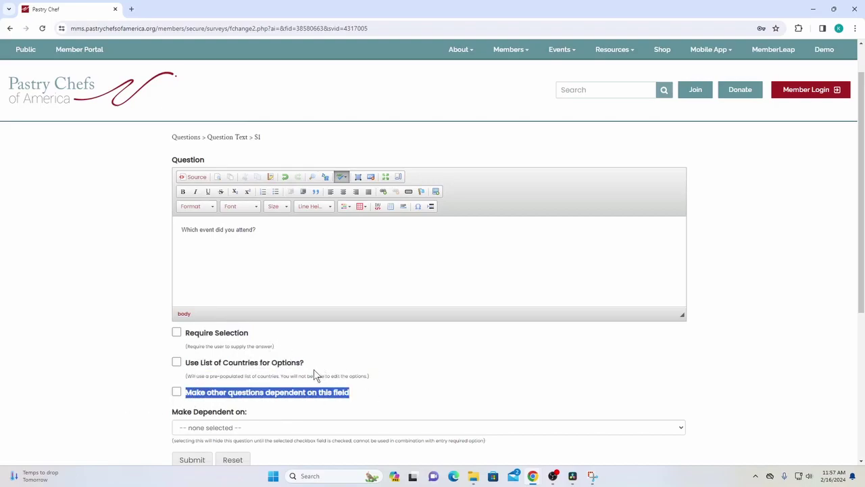
left_click_drag(169, 414, 272, 415)
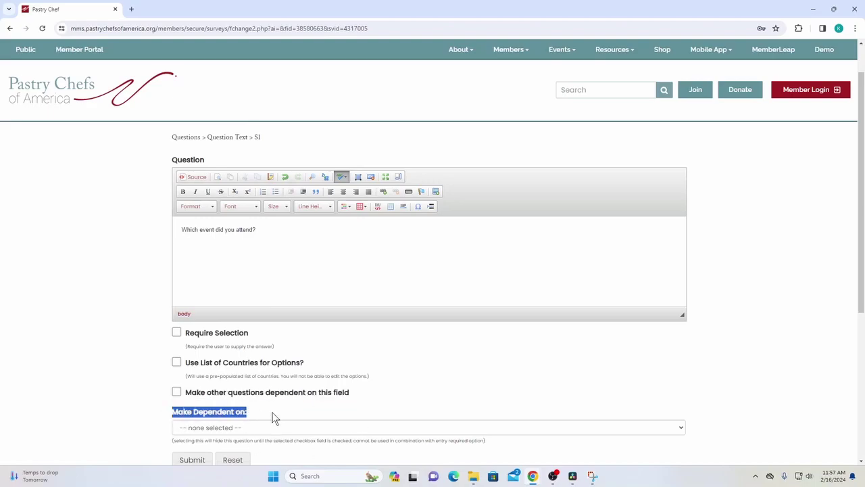
left_click_drag(221, 398, 255, 413)
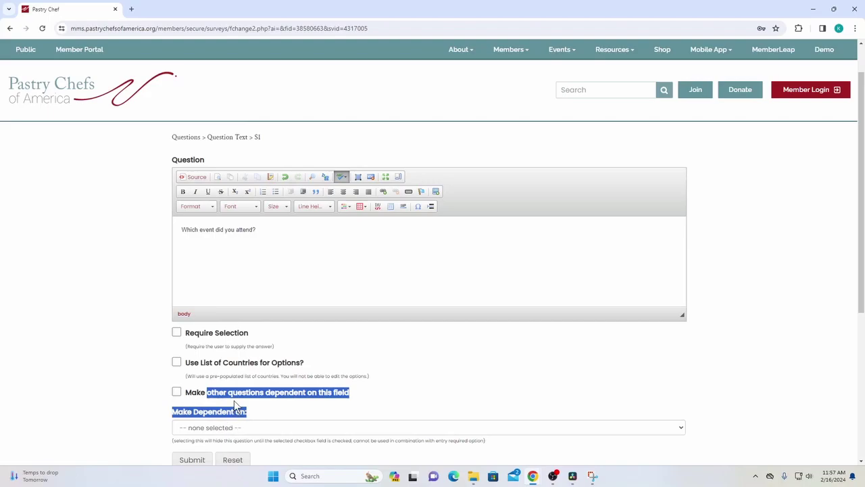
left_click(225, 402)
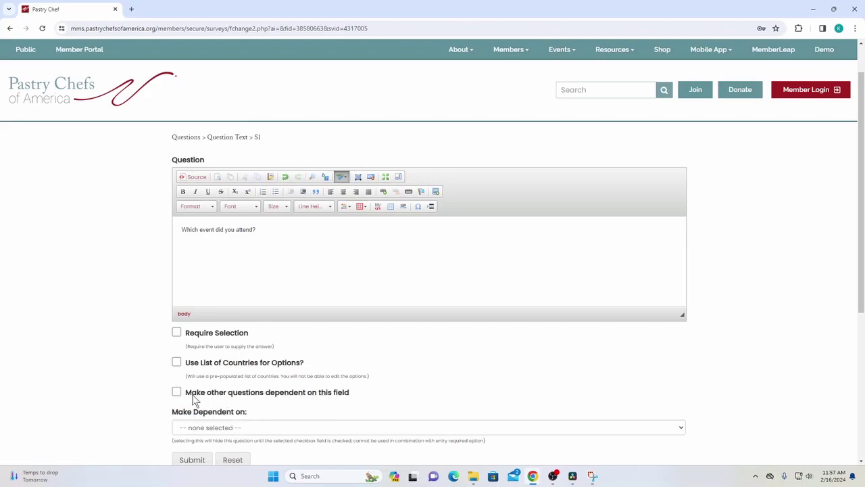
left_click(177, 393)
left_click(177, 394)
left_click(222, 428)
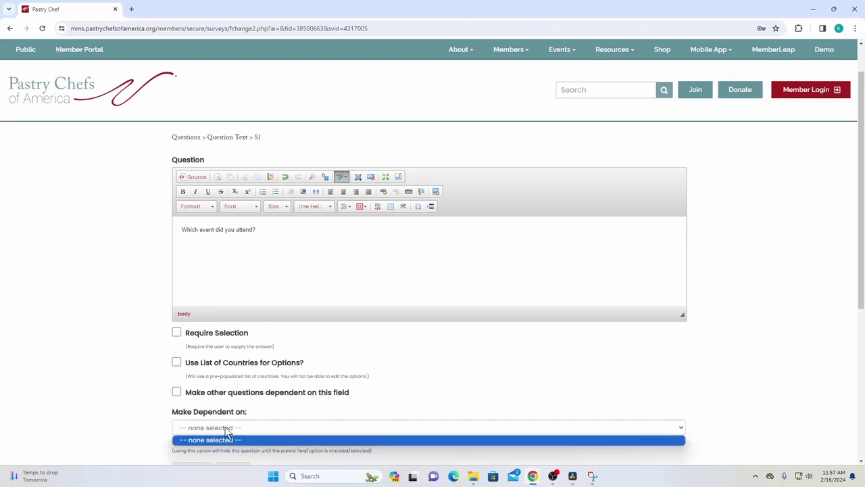
left_click(290, 427)
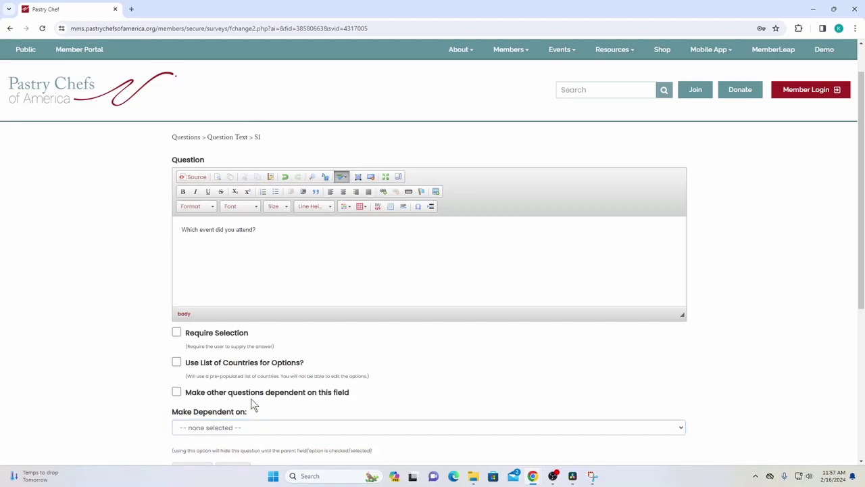
left_click_drag(194, 393, 317, 396)
left_click(331, 396)
left_click_drag(308, 363, 190, 364)
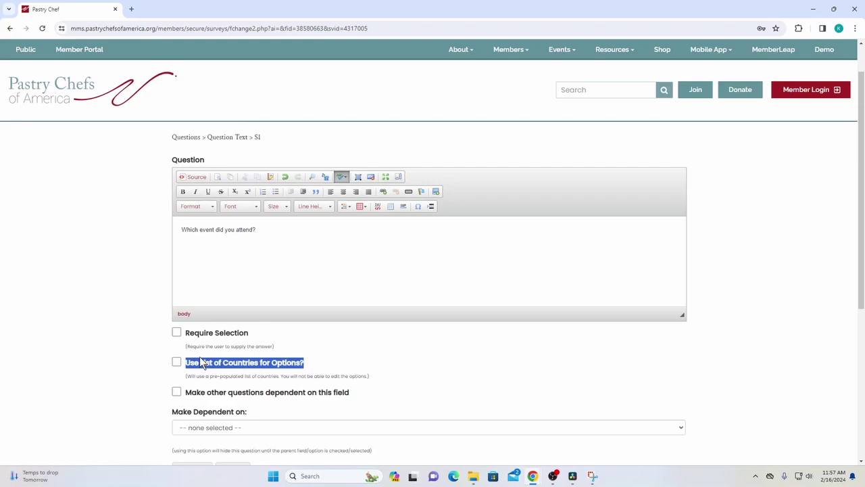
scroll(178, 104, "up", 1)
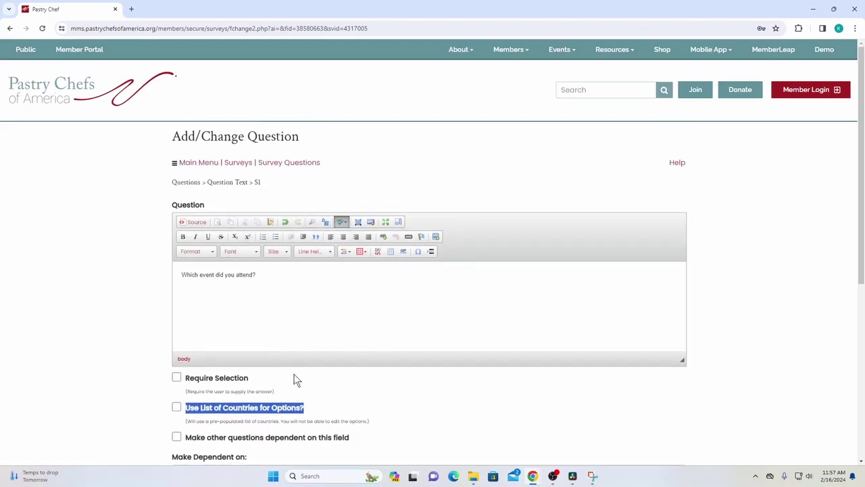
left_click(290, 287)
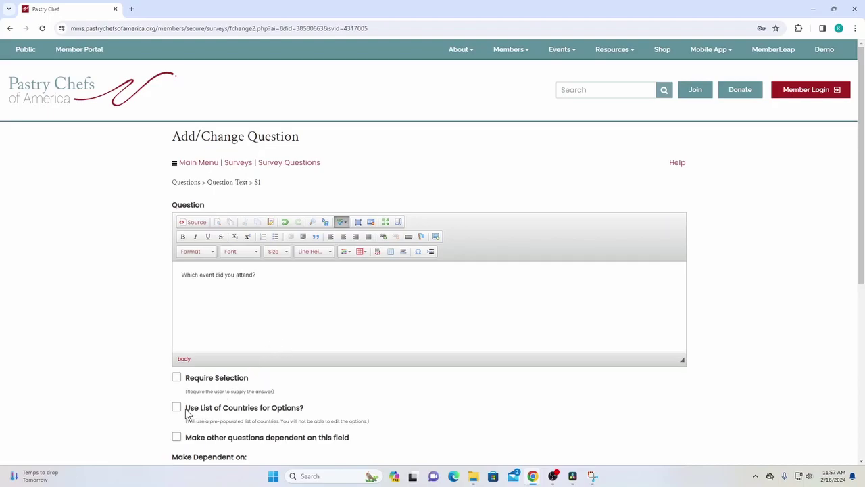
left_click_drag(187, 412, 310, 415)
left_click(118, 367)
left_click_drag(182, 275, 290, 284)
left_click(290, 284)
scroll(270, 298, "down", 1)
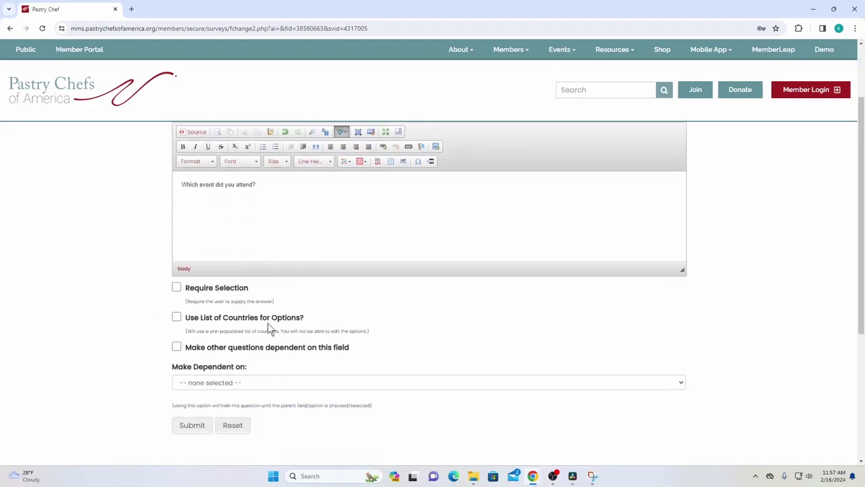
left_click_drag(312, 320, 165, 329)
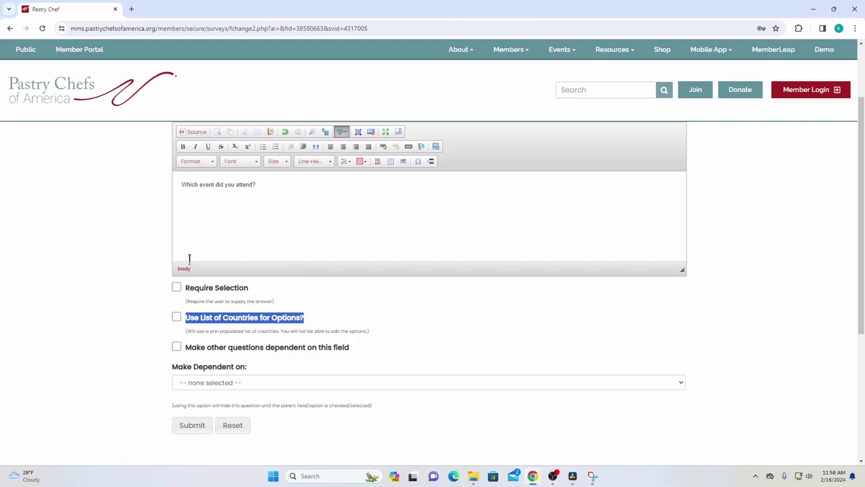
scroll(189, 259, "up", 1)
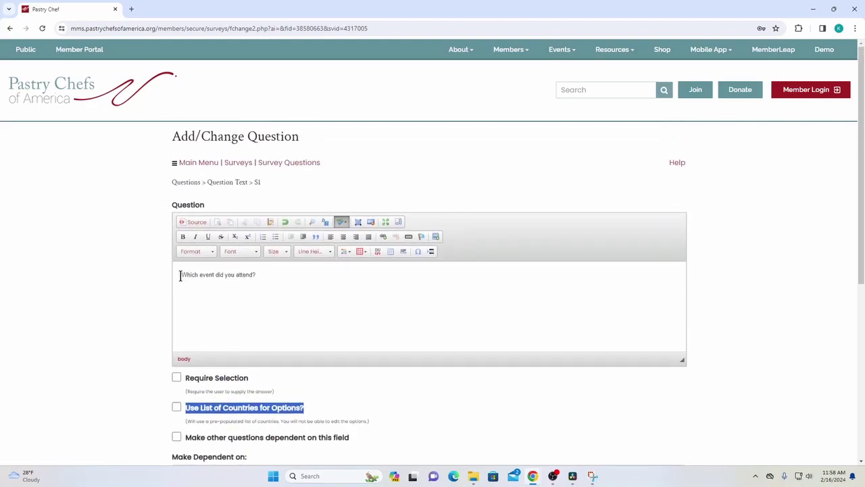
left_click_drag(316, 201, 187, 202)
left_click(150, 199)
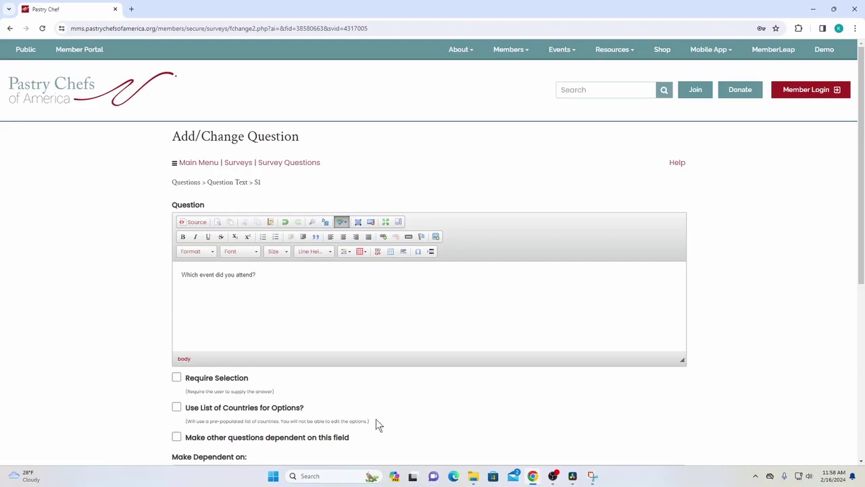
left_click_drag(311, 407, 186, 405)
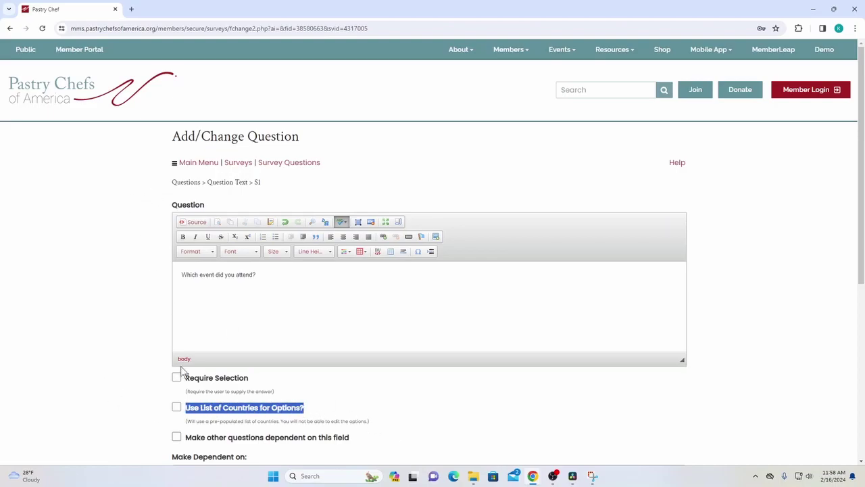
left_click_drag(317, 409, 200, 401)
left_click(323, 298)
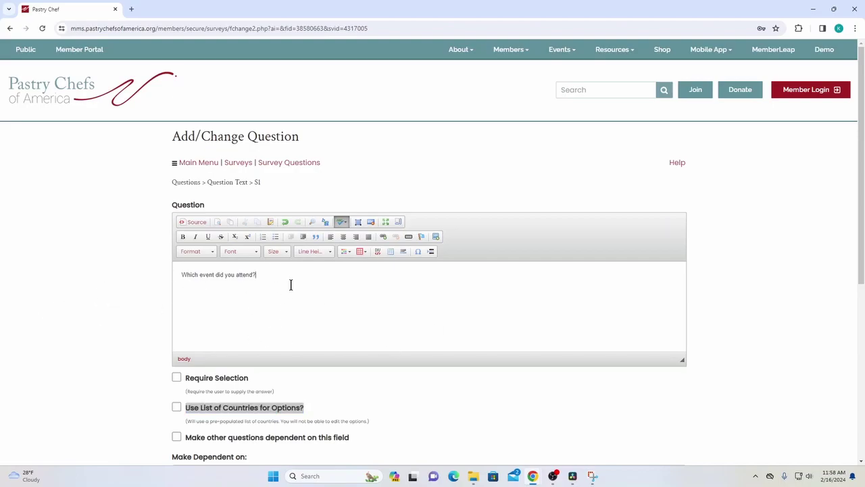
scroll(243, 304, "down", 1)
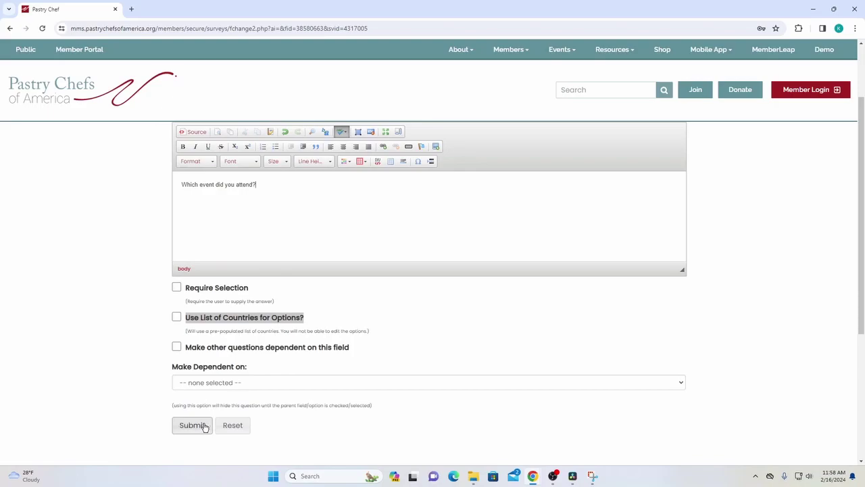
scroll(216, 357, "up", 1)
scroll(212, 271, "down", 2)
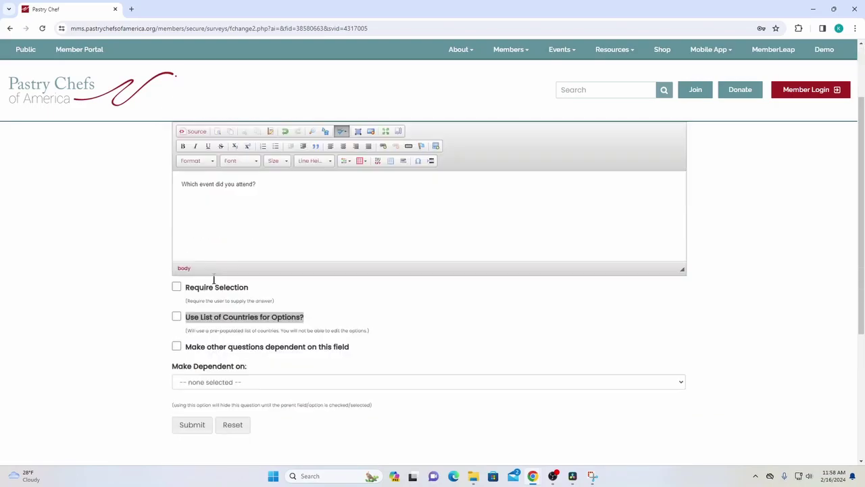
Save the question and add its first answer option, Event 1
left_click(205, 343)
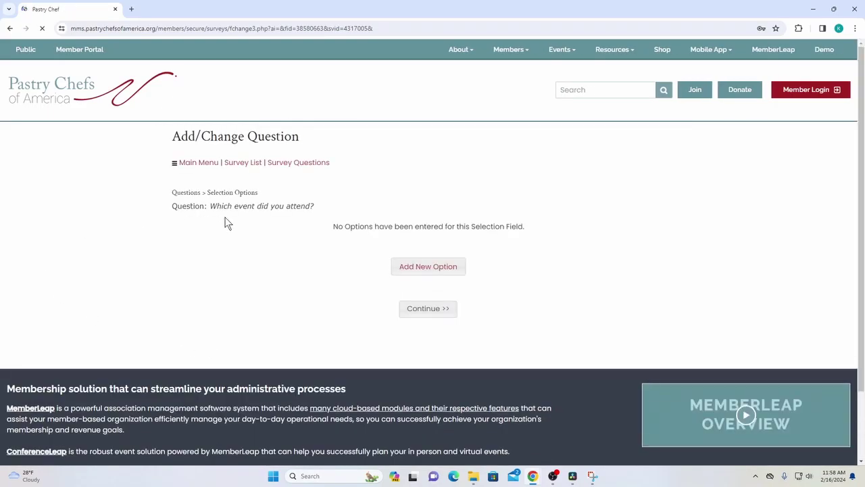
left_click_drag(224, 192, 272, 206)
left_click(382, 228)
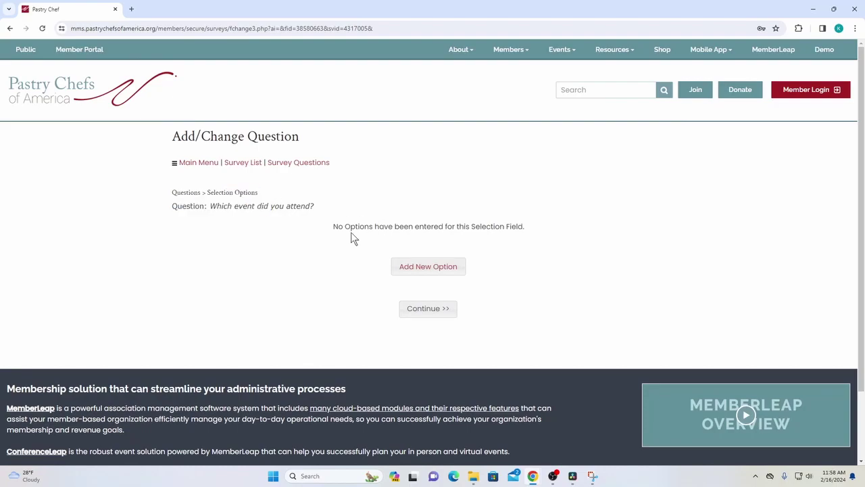
triple_click(351, 233)
left_click(504, 247)
left_click(444, 269)
type("Event 1")
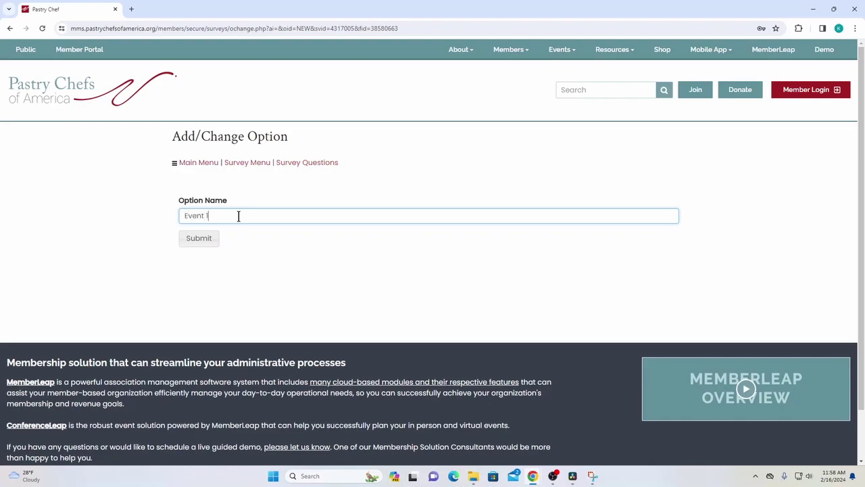
left_click(214, 237)
Add answer options Event 2, Event 3 and Event 4, then return to the question list
left_click(398, 304)
type("Event")
left_click(196, 238)
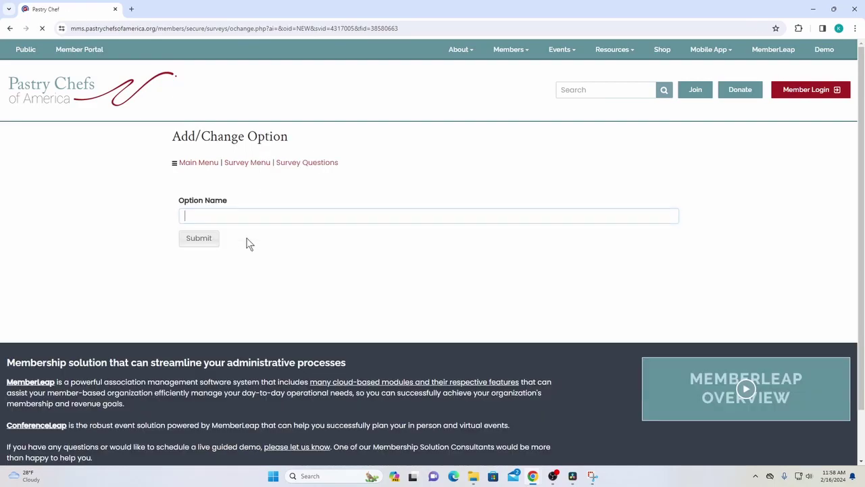
type("Ev")
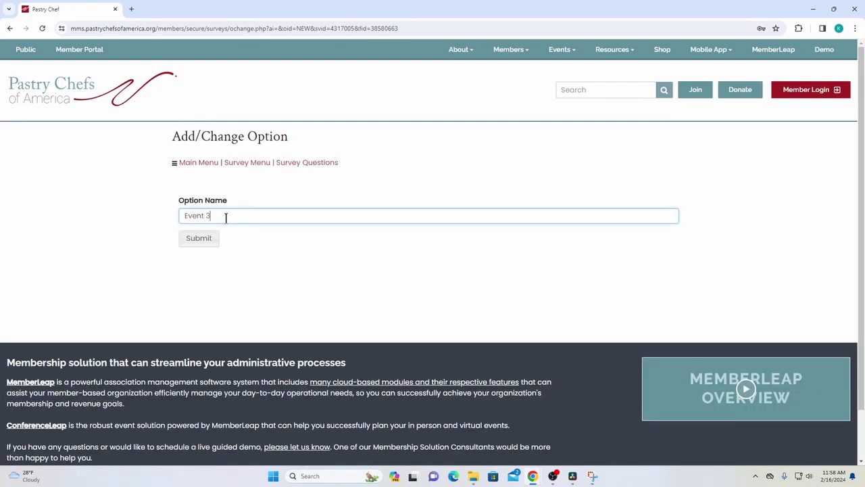
type("ent 3")
left_click(200, 238)
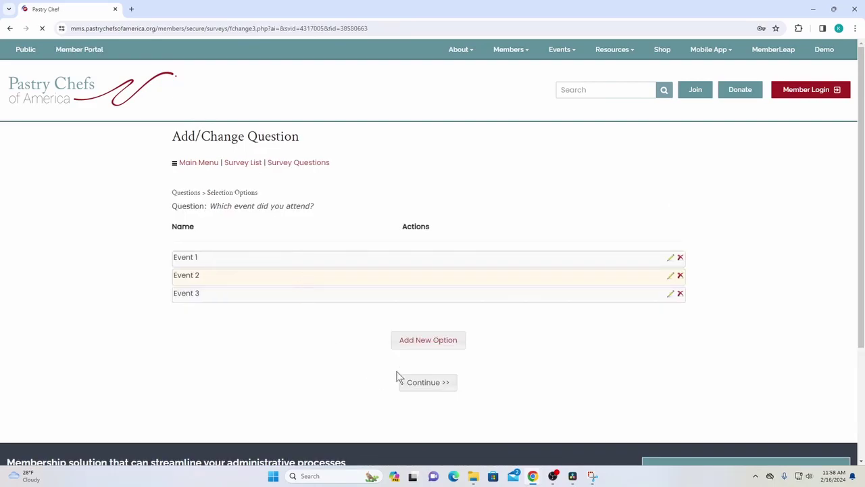
left_click(422, 346)
type("even")
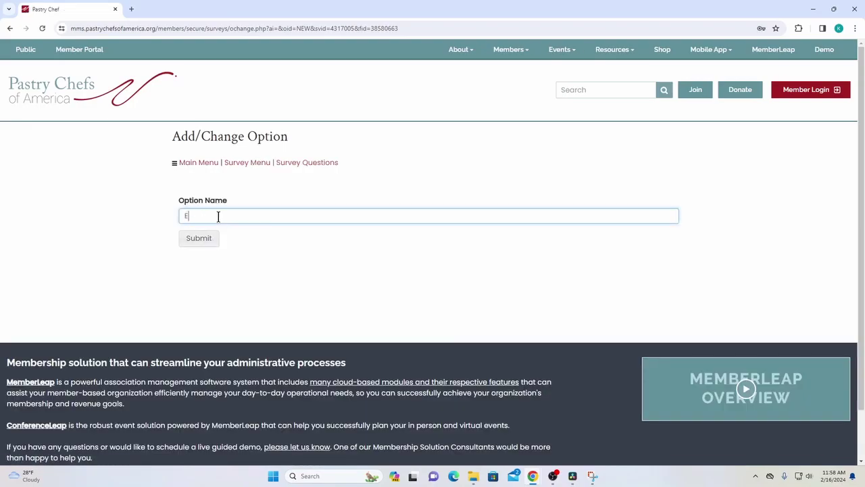
left_click(201, 238)
left_click(422, 400)
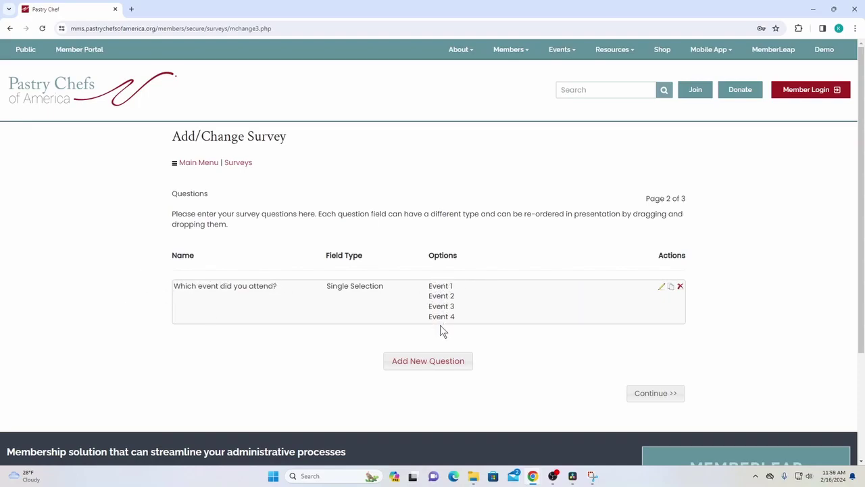
Add a Yes/No question 'Were you happy with the event you attended?' that other questions can depend on
left_click(419, 362)
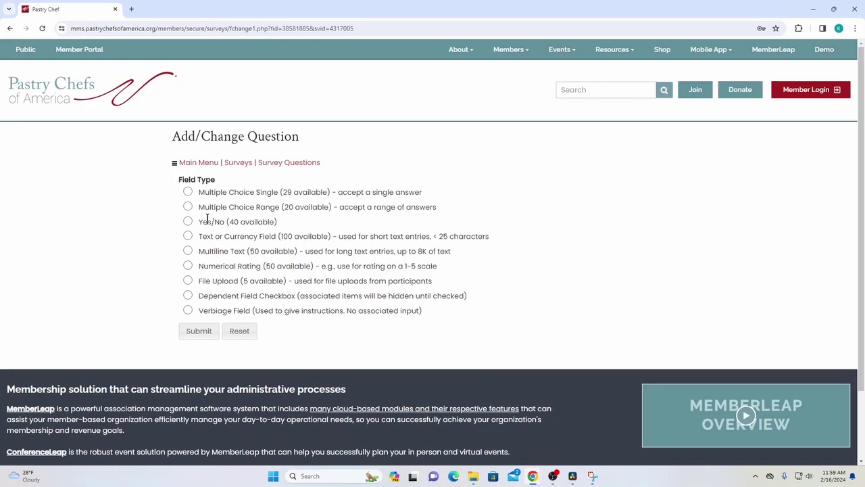
left_click(187, 222)
left_click(196, 331)
left_click(239, 251)
type("W")
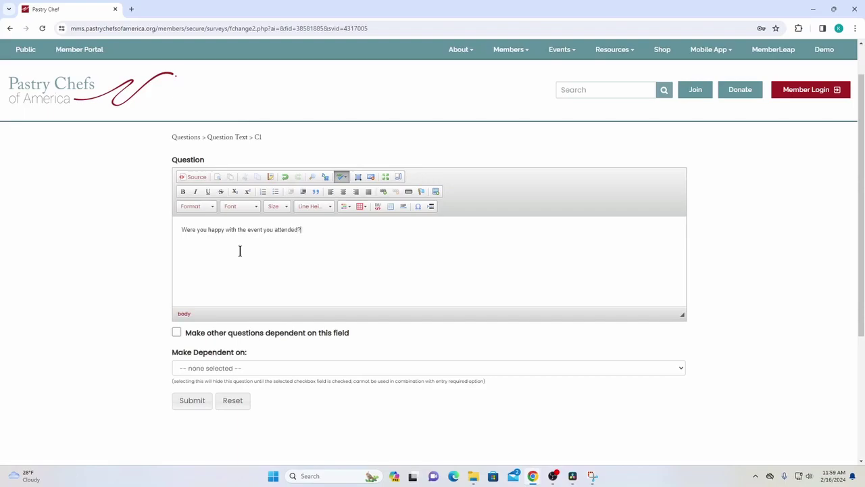
left_click(176, 333)
left_click(179, 374)
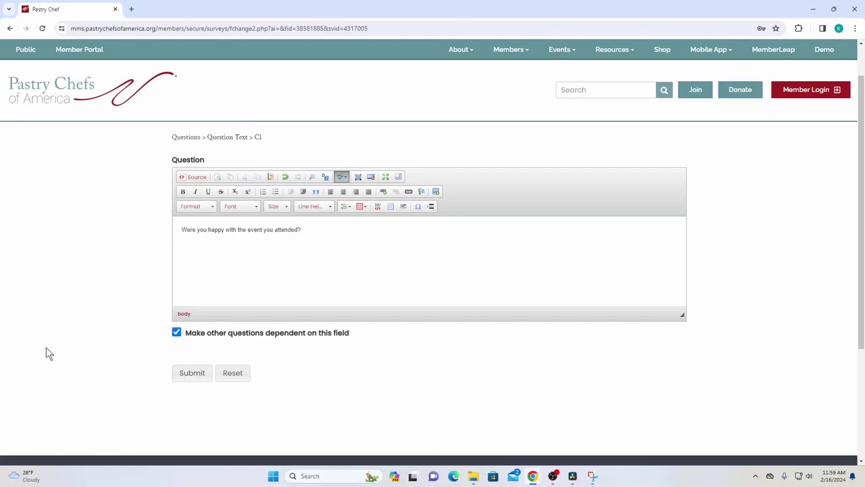
Touch up the end of the Yes/No question text and save it again
left_click(342, 228)
left_click(189, 373)
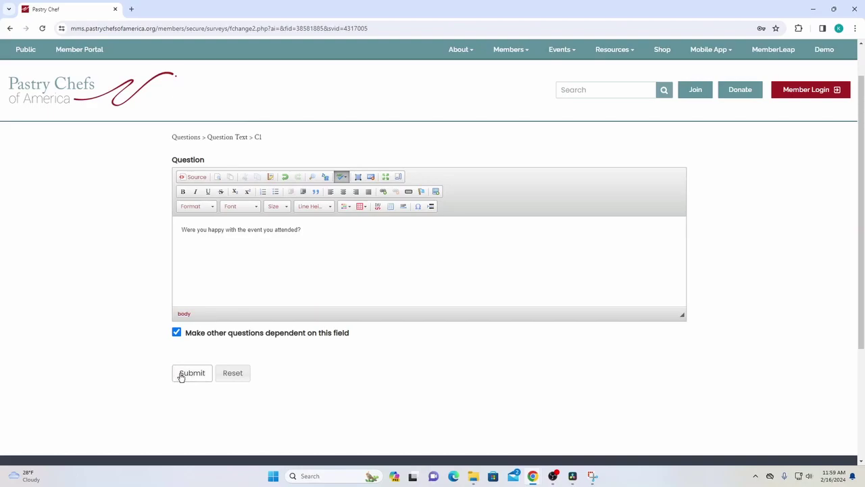
scroll(406, 298, "down", 1)
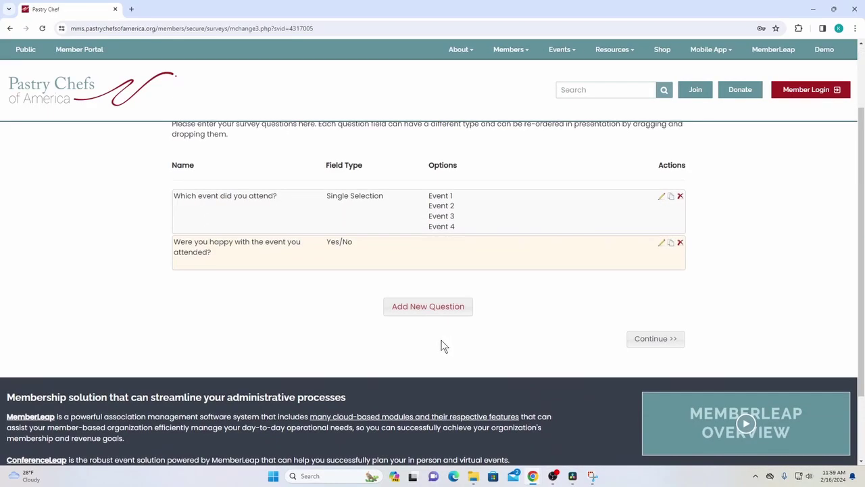
Add a Multiline Text question worded 'What did you like about the event?'
left_click(443, 308)
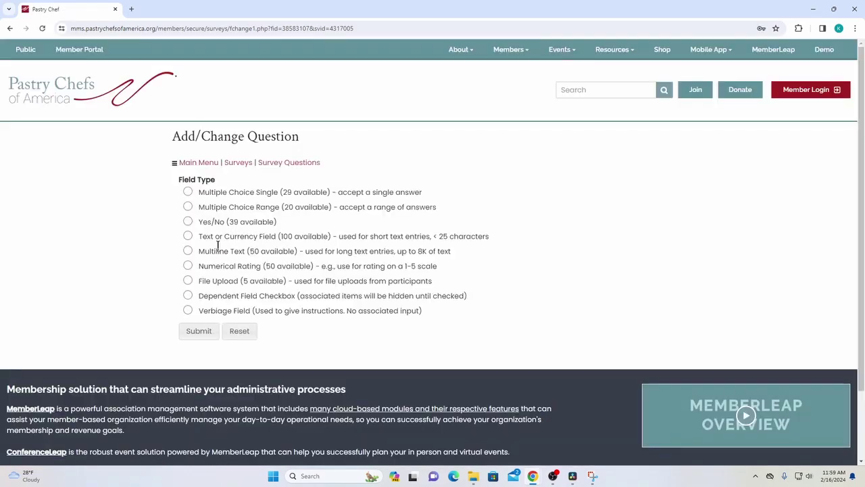
left_click(188, 251)
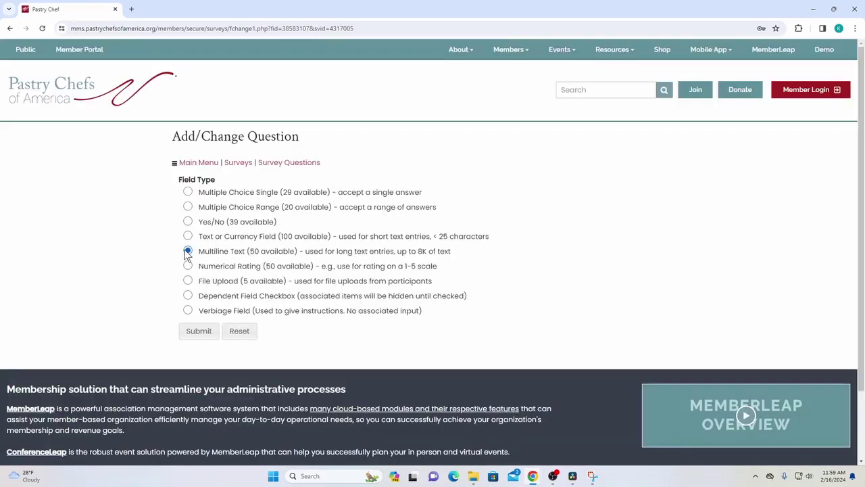
left_click(202, 335)
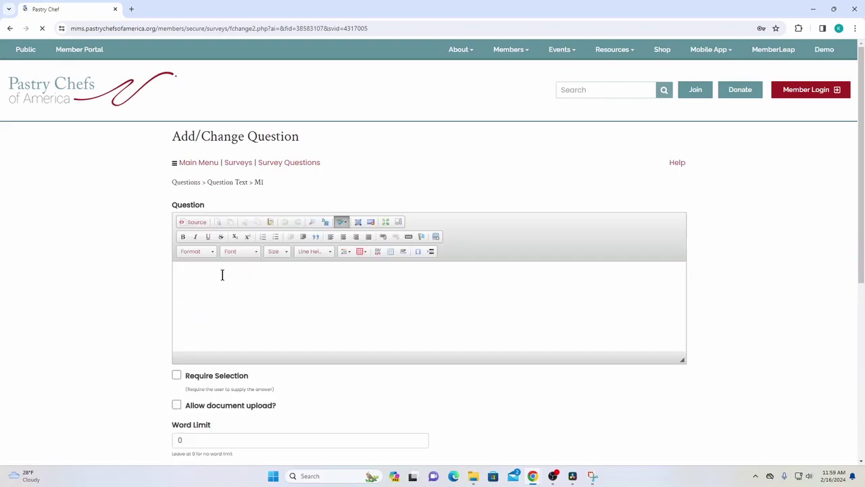
scroll(190, 274, "down", 2)
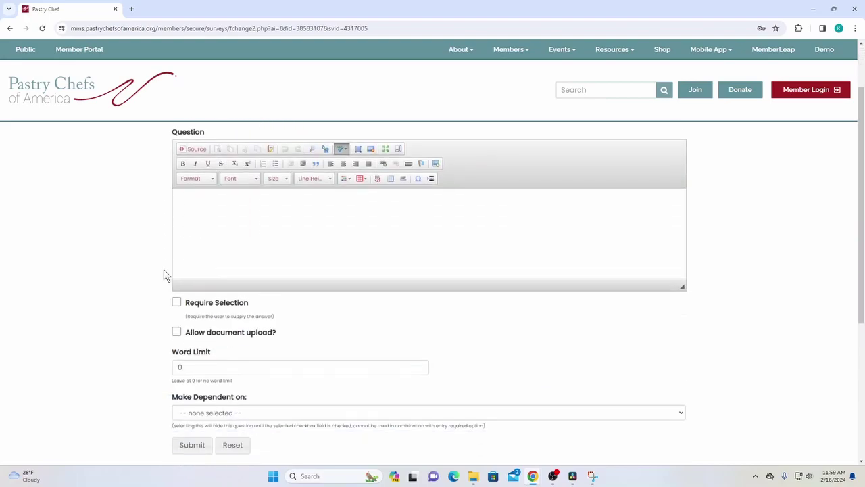
scroll(224, 229, "up", 1)
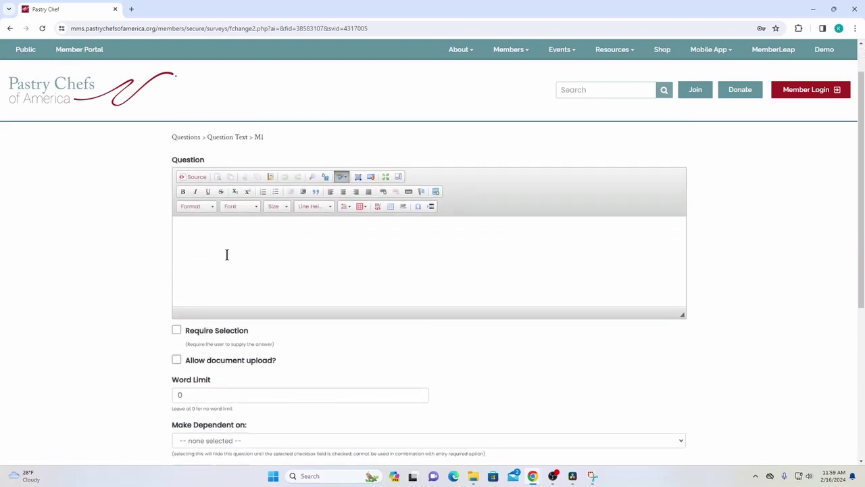
left_click(228, 253)
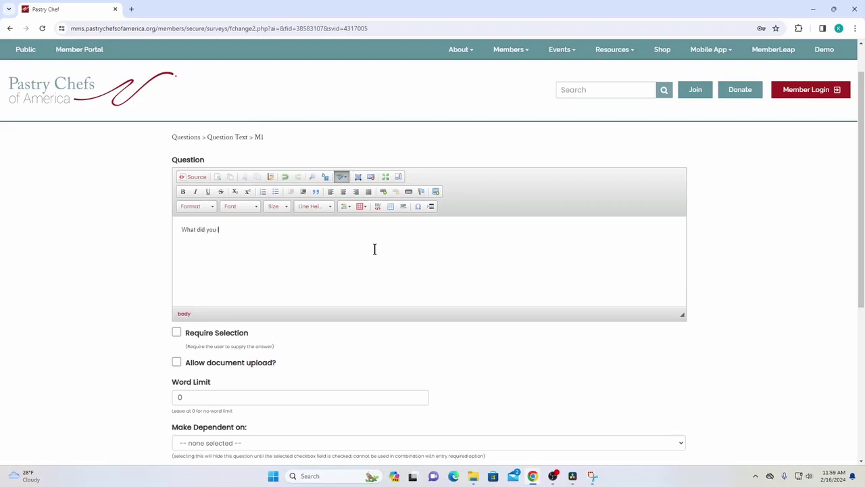
type("the v")
Make the question depend on a Yes to 'Were you happy…' and save it
scroll(150, 260, "down", 1)
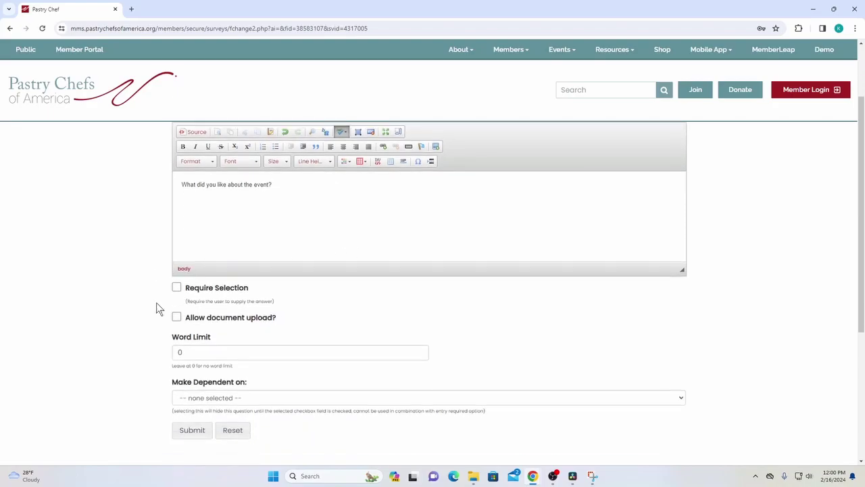
left_click(221, 399)
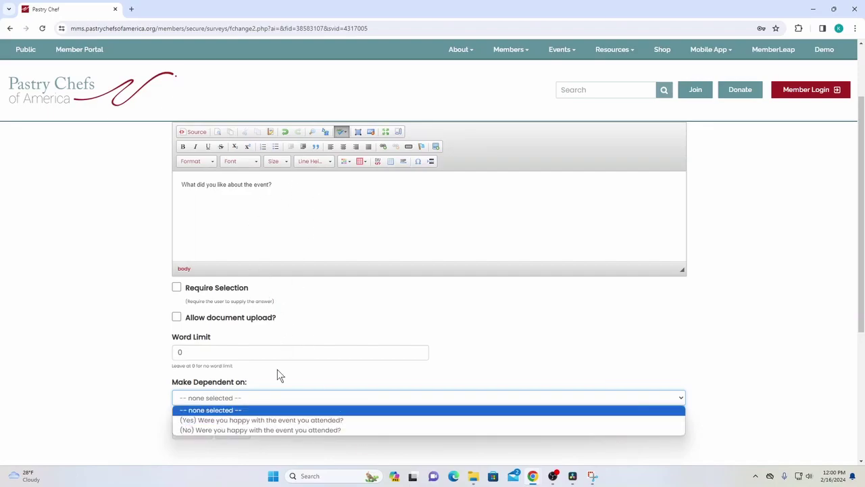
left_click(252, 419)
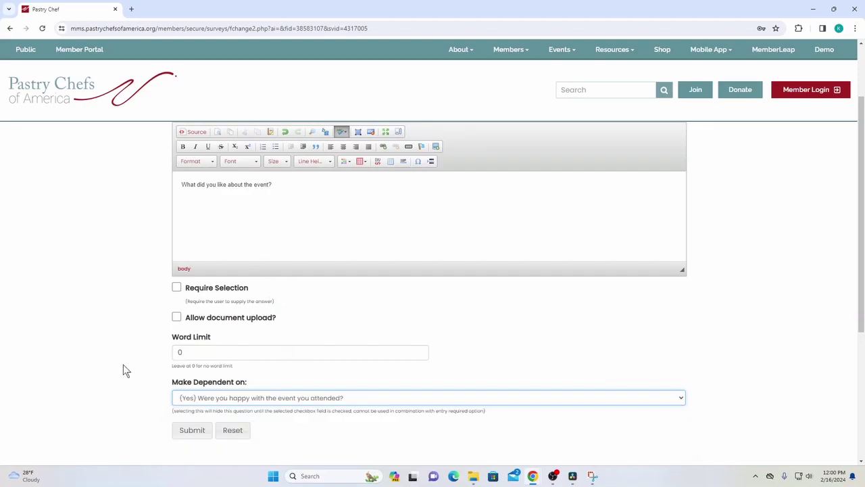
left_click(204, 436)
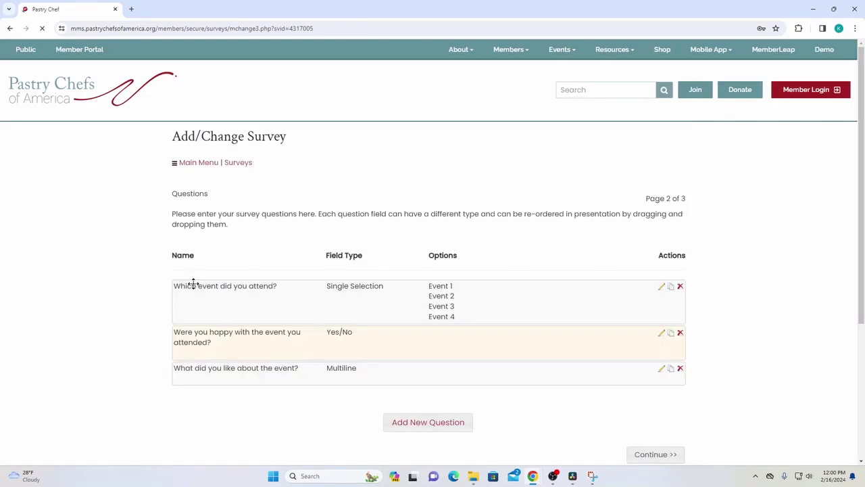
Add a not-required Multiline question 'What could we have done better at the event?', shown only after a No
left_click(449, 425)
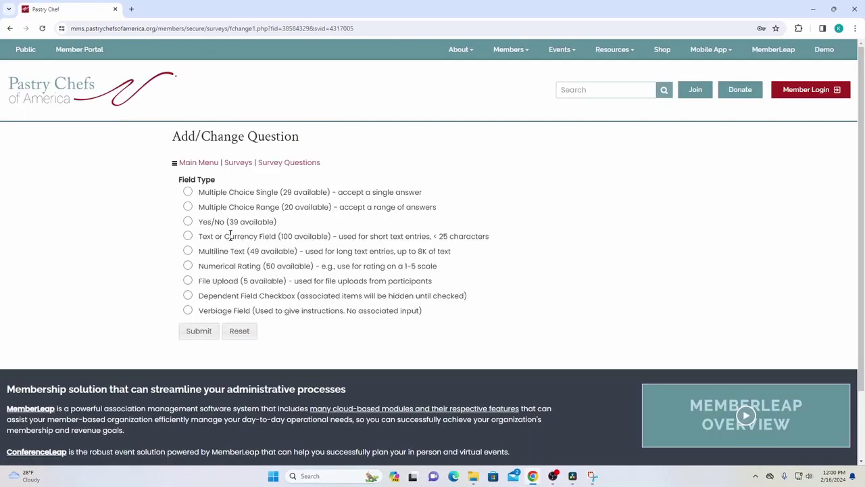
left_click(188, 251)
left_click(202, 331)
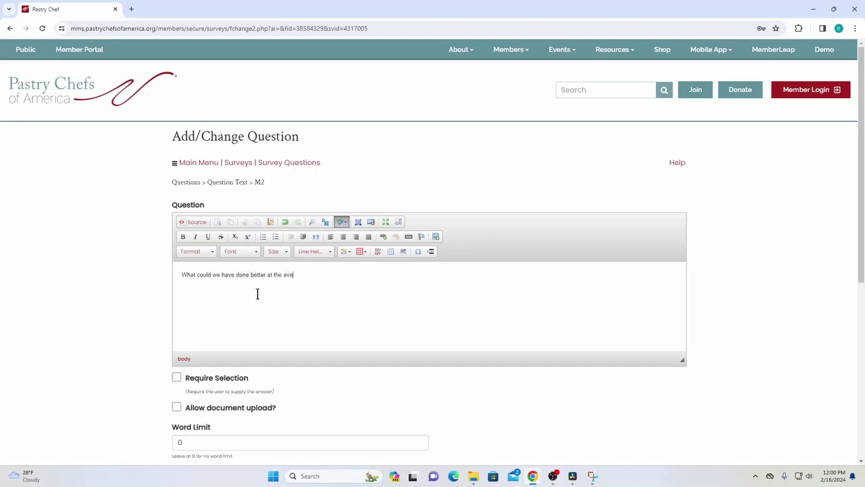
scroll(257, 293, "down", 2)
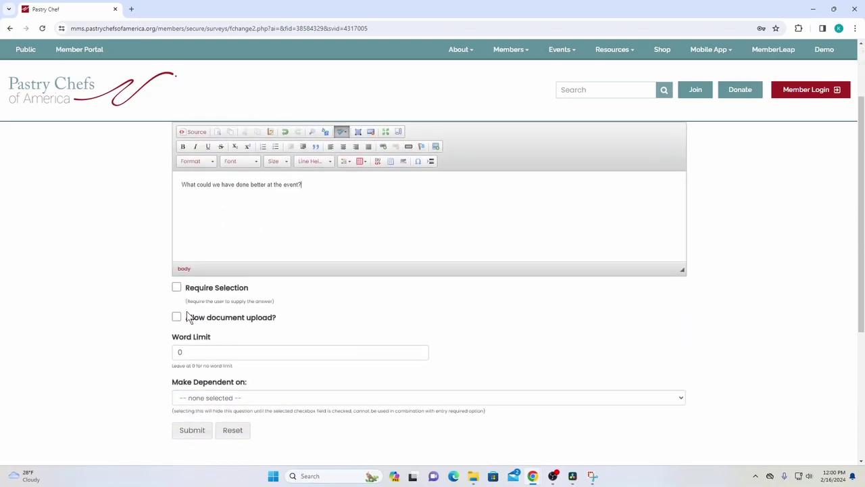
left_click(237, 397)
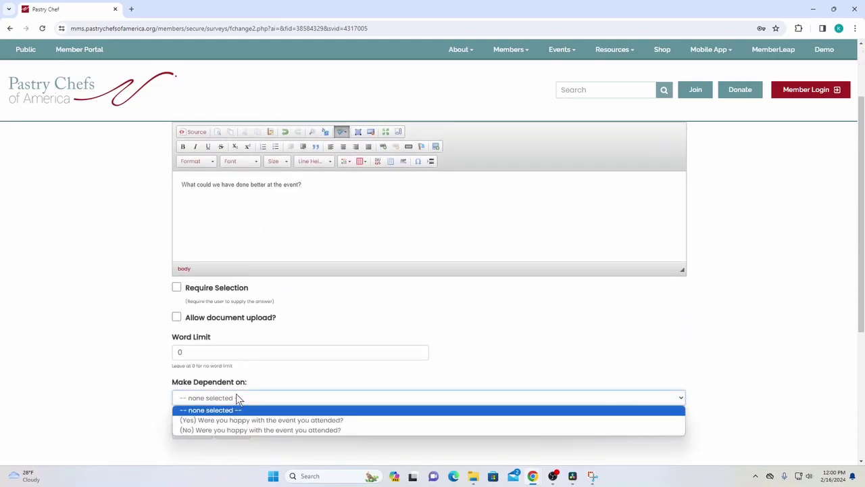
left_click(242, 429)
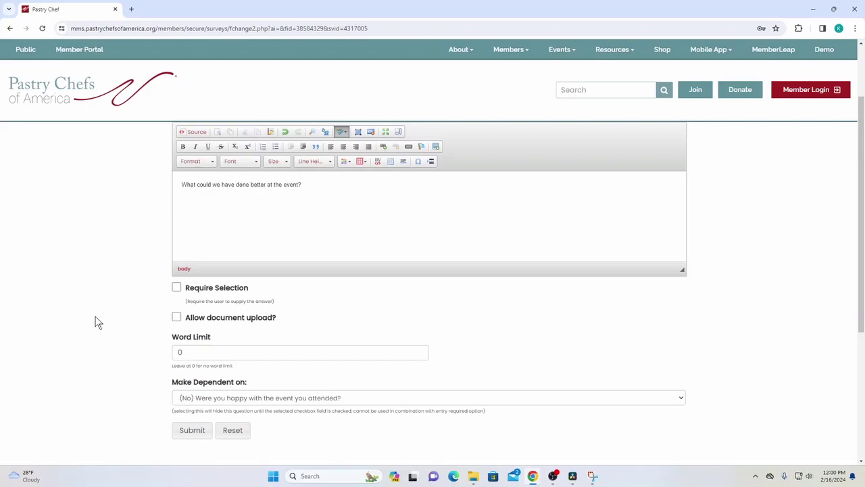
scroll(139, 241, "down", 1)
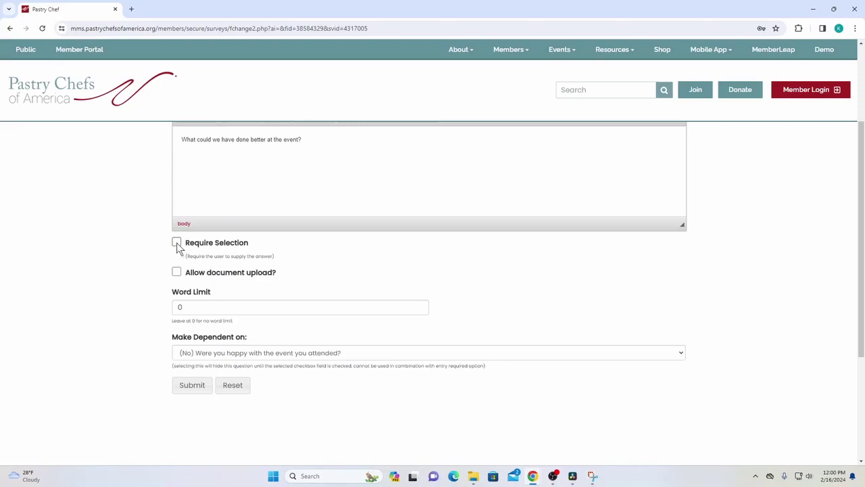
scroll(173, 249, "up", 1)
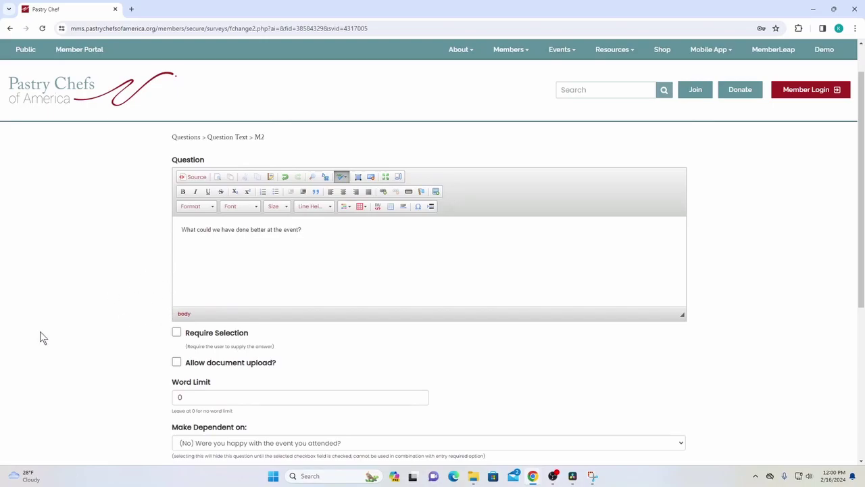
left_click(177, 332)
scroll(119, 253, "down", 1)
left_click(195, 384)
scroll(331, 293, "down", 1)
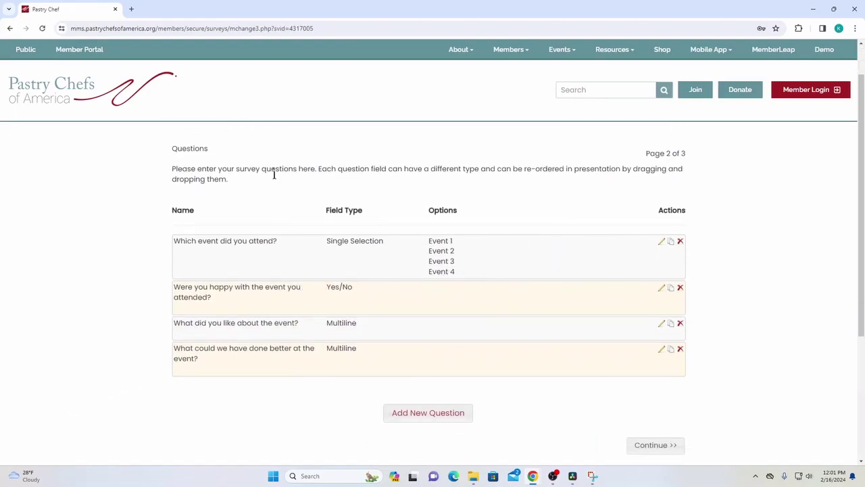
scroll(473, 297, "up", 1)
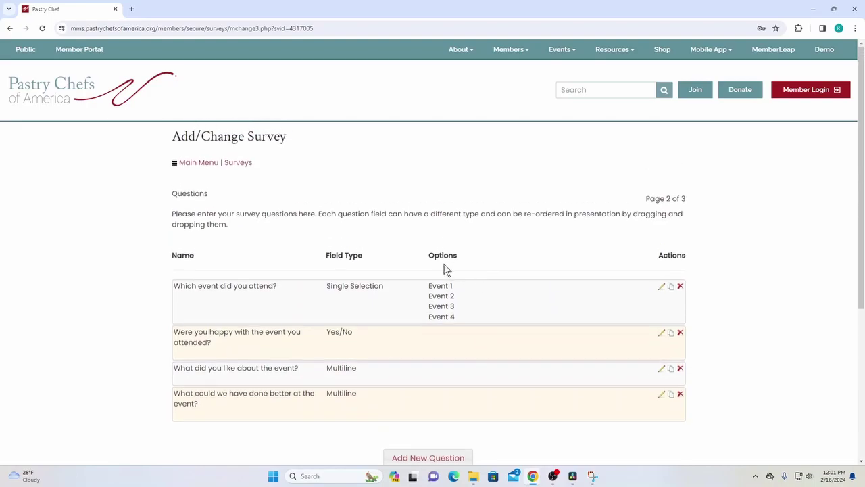
left_click_drag(171, 166, 720, 399)
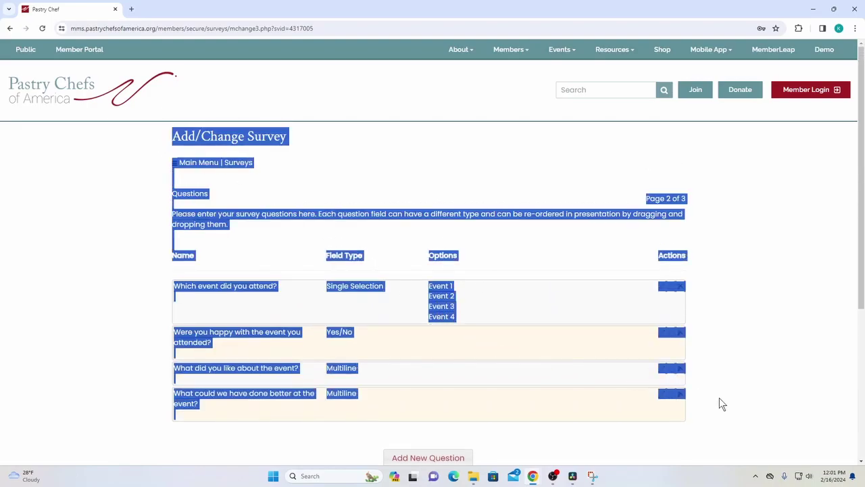
left_click(281, 228)
scroll(281, 228, "down", 2)
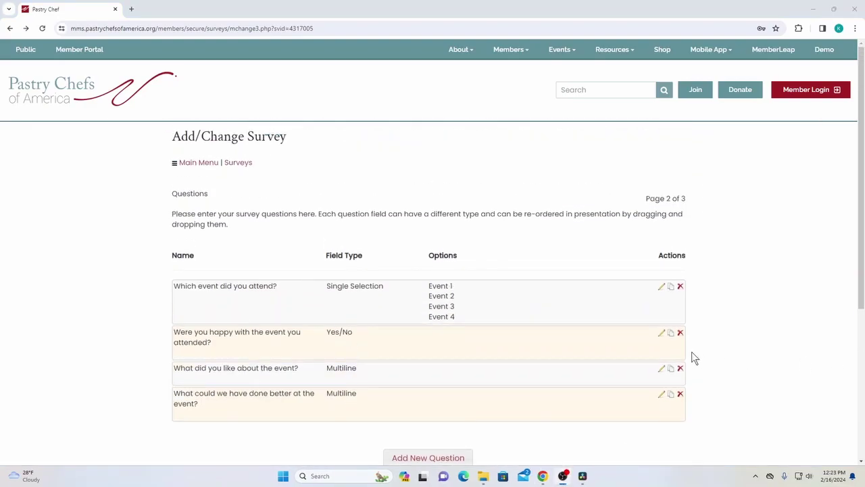
scroll(561, 355, "down", 2)
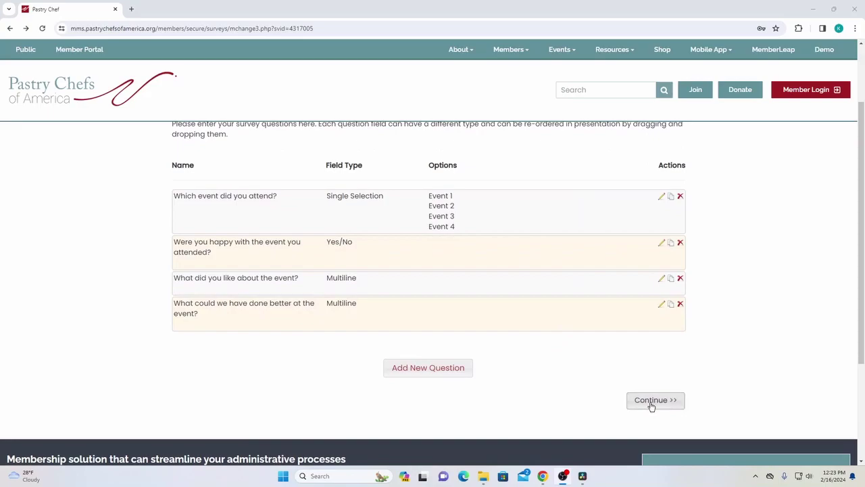
In the survey preview, answer Event 2 and Yes, revealing the 'What did you like' question
left_click(651, 406)
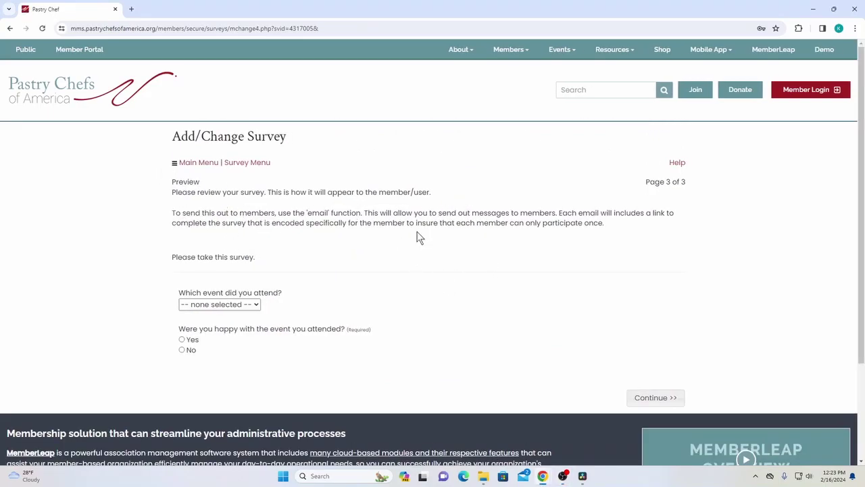
left_click(240, 305)
left_click(247, 269)
left_click(216, 305)
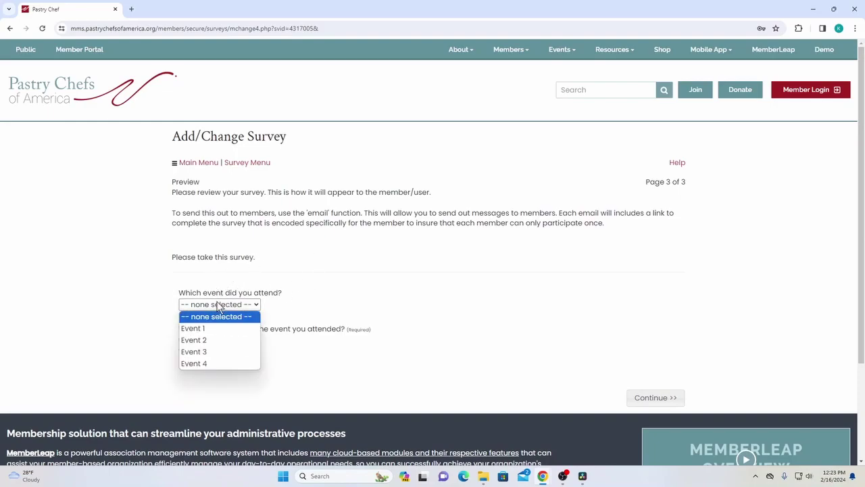
left_click(221, 340)
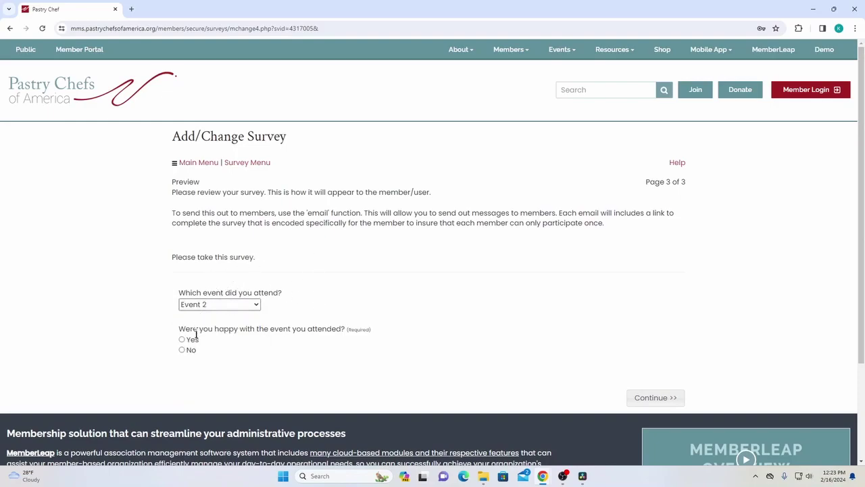
left_click_drag(179, 333, 342, 335)
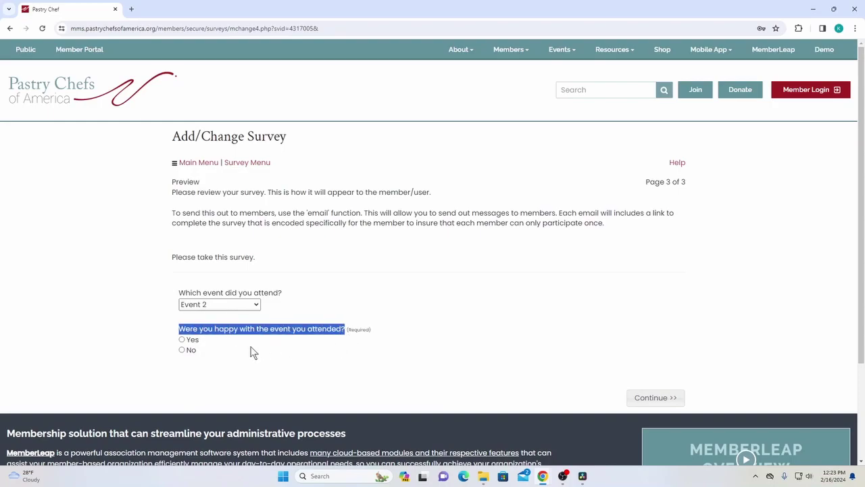
left_click(182, 340)
left_click(353, 322)
scroll(303, 318, "down", 1)
left_click(254, 304)
left_click_drag(218, 284, 232, 303)
left_click(261, 303)
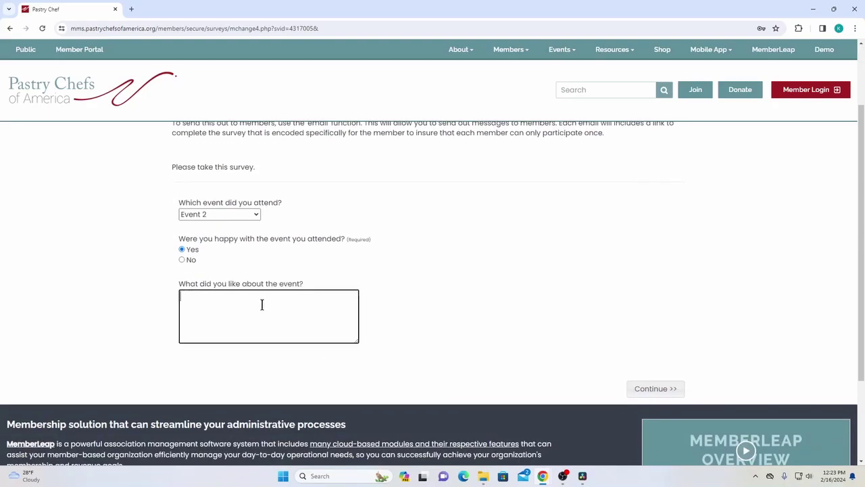
Switch the answer to No so only 'What could we have done better' shows, then finish setup
left_click(181, 260)
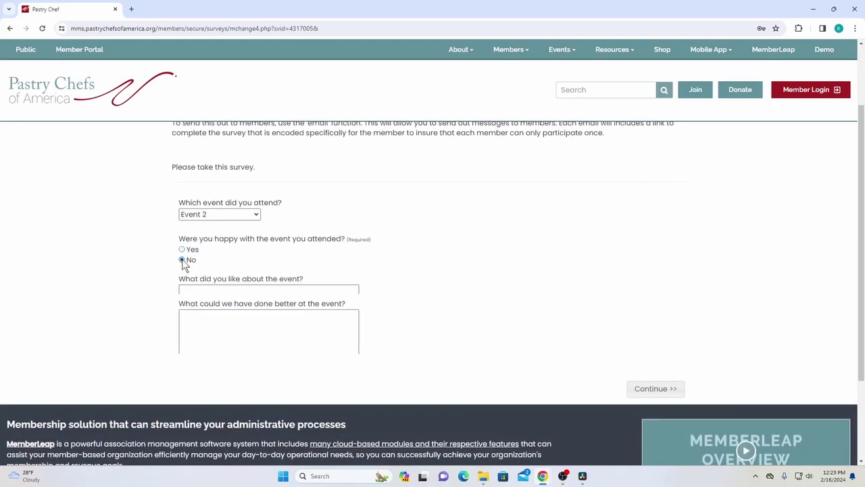
left_click_drag(178, 283, 348, 287)
left_click(352, 287)
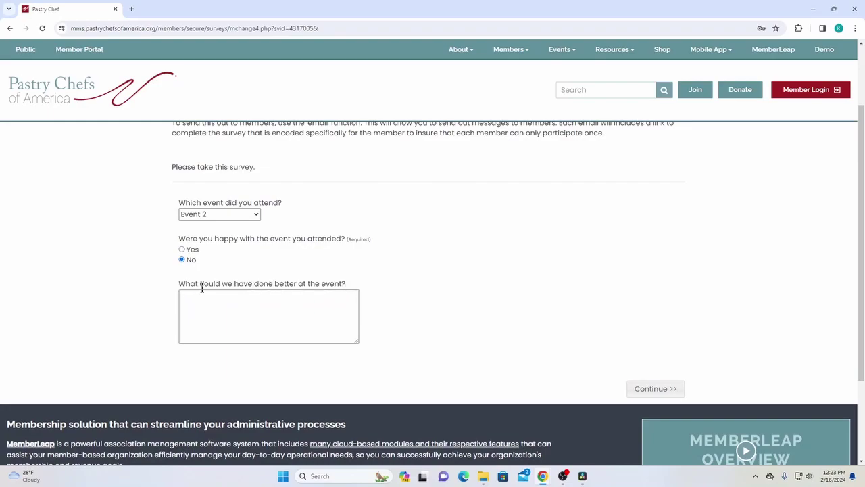
left_click_drag(170, 287, 381, 291)
left_click(300, 253)
scroll(336, 277, "up", 3)
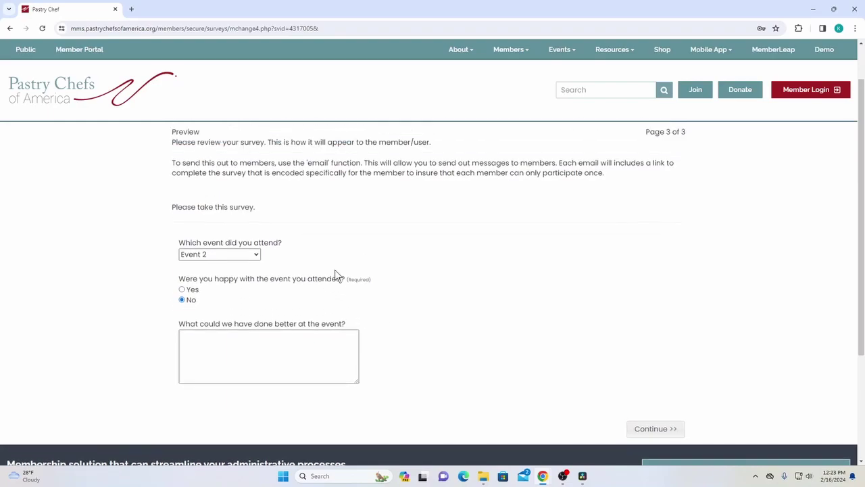
scroll(287, 227, "down", 1)
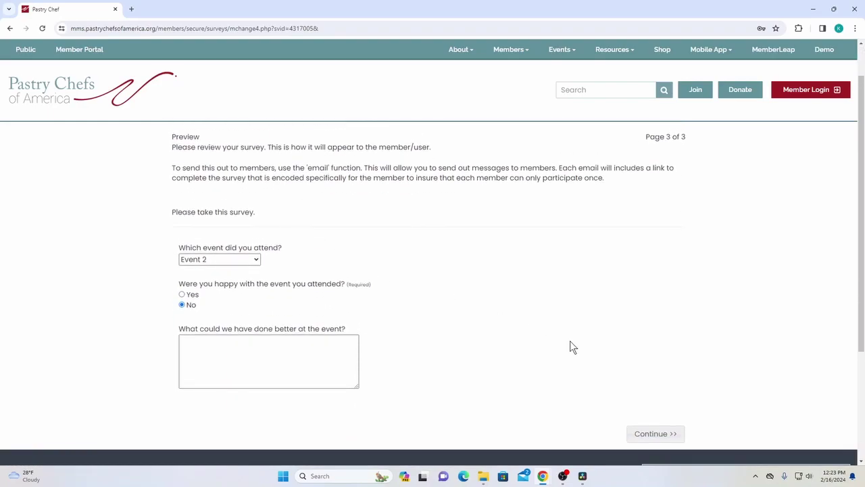
left_click(652, 433)
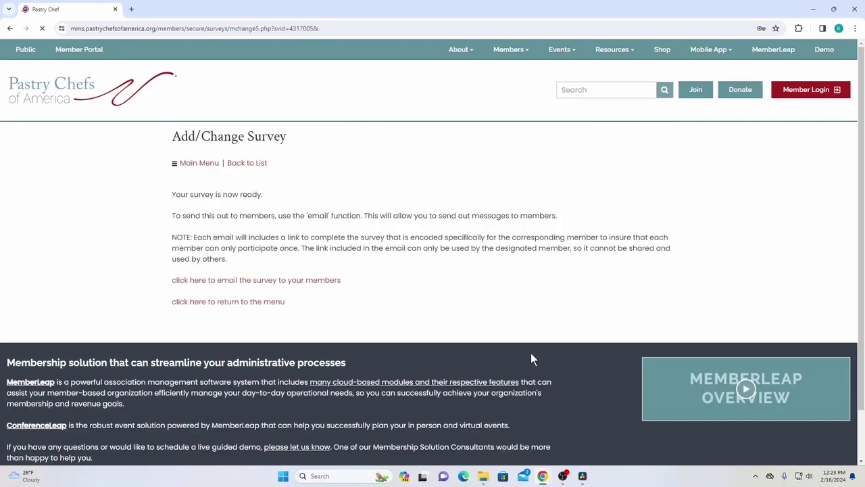
Point out the 'Your survey is now ready.' message, then return to the Survey List
left_click_drag(177, 182, 292, 216)
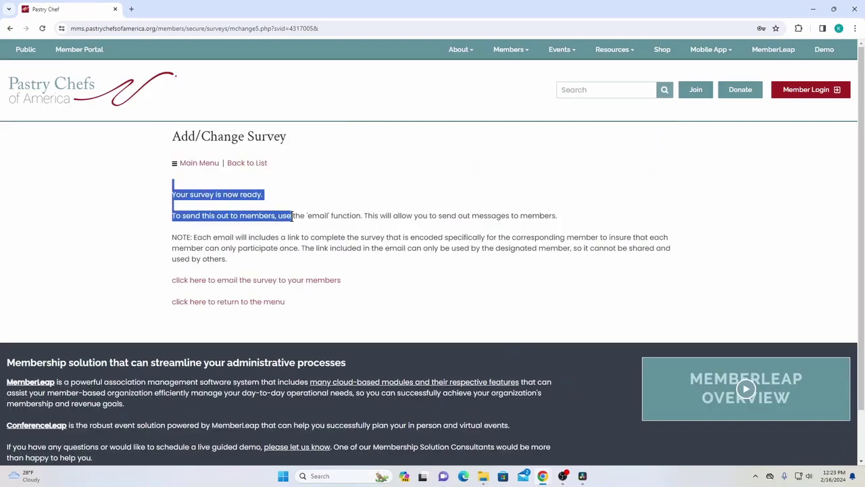
left_click(369, 240)
left_click_drag(175, 194, 284, 209)
left_click(307, 228)
left_click_drag(179, 208, 256, 209)
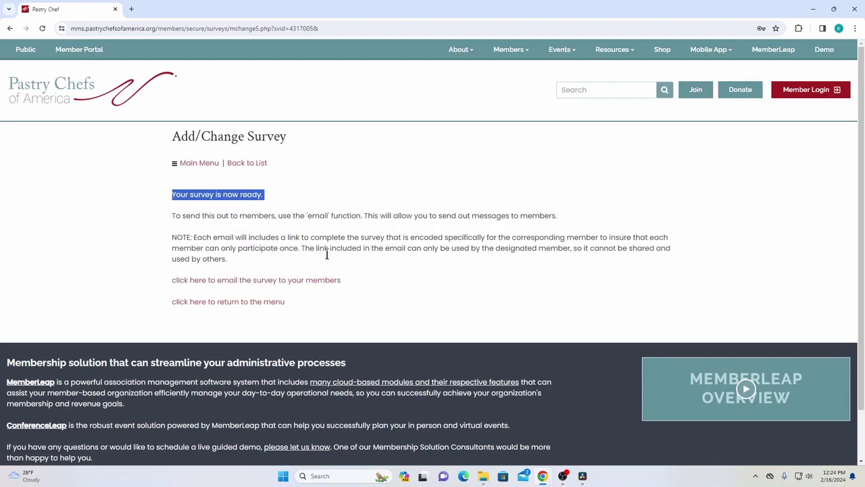
left_click(281, 229)
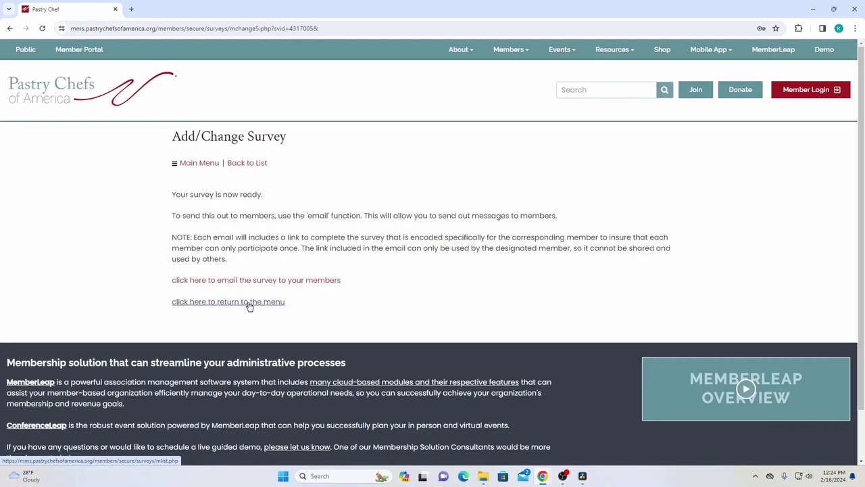
left_click(250, 303)
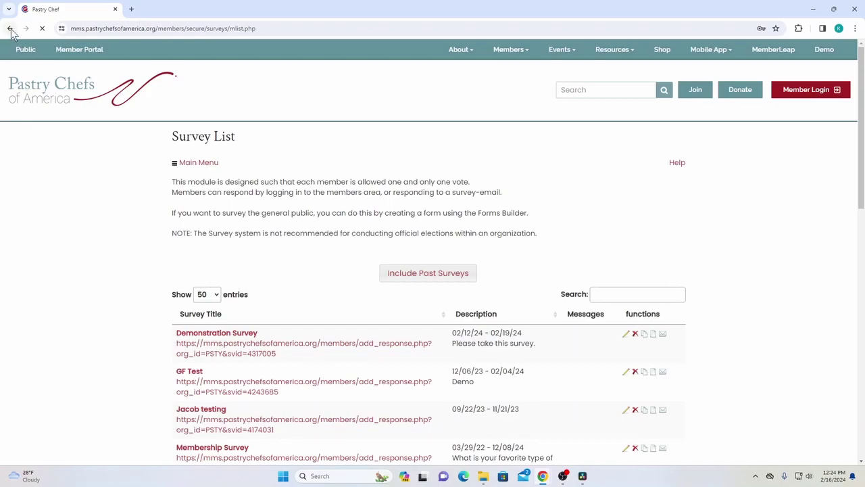
Use the Emails function of Demonstration Survey to open its Message Details page
scroll(379, 175, "down", 2)
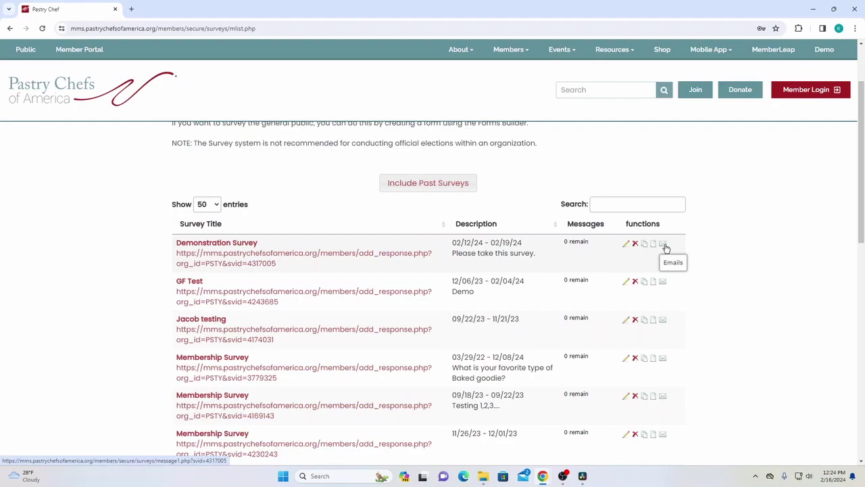
left_click_drag(626, 223, 663, 246)
left_click(664, 245)
left_click(211, 192)
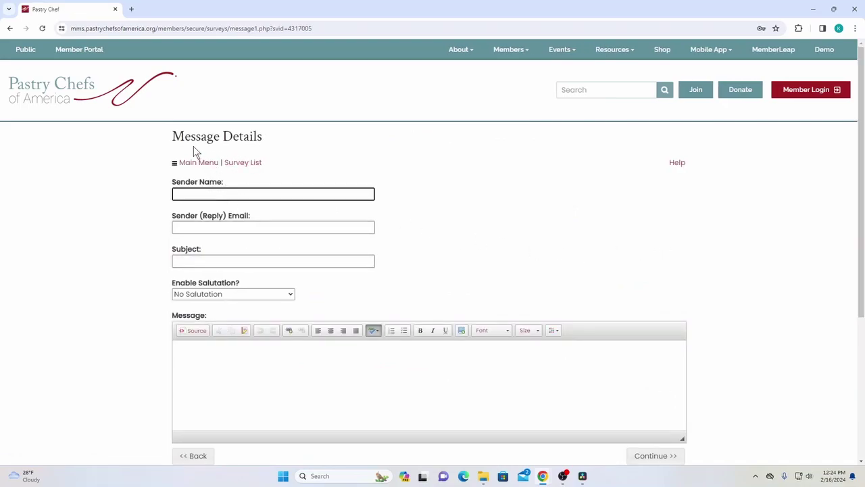
Fill in the sender name, reply e-mail address and subject 'test survey'
left_click_drag(170, 138, 298, 143)
scroll(270, 189, "down", 2)
scroll(259, 215, "up", 3)
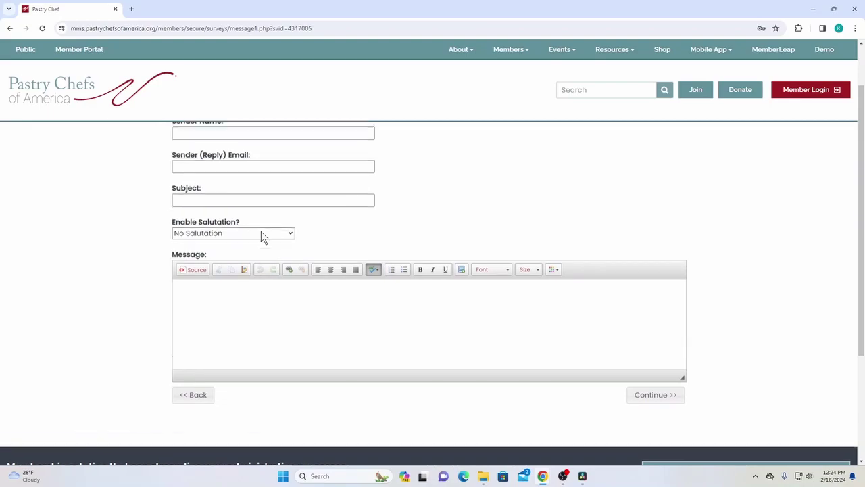
left_click(244, 189)
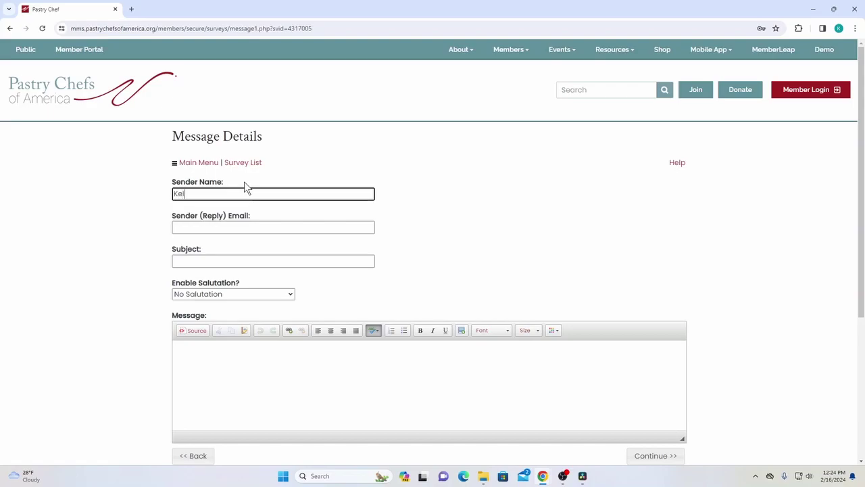
left_click(226, 226)
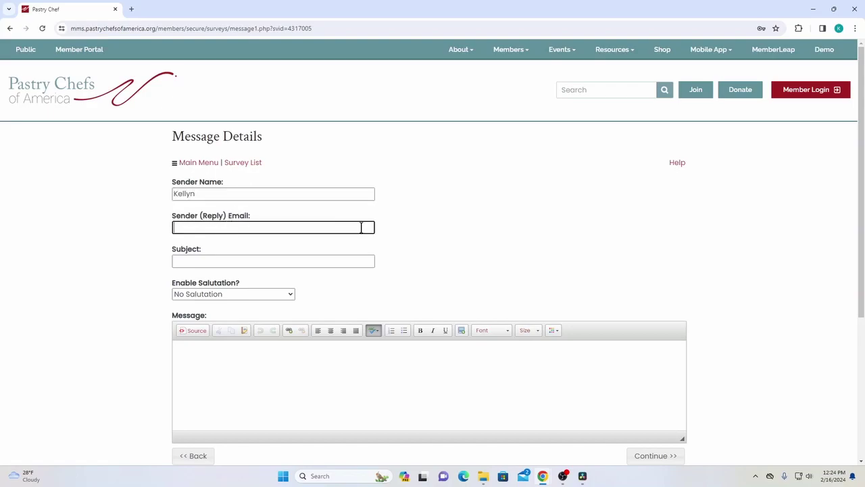
key("Tab")
type("test")
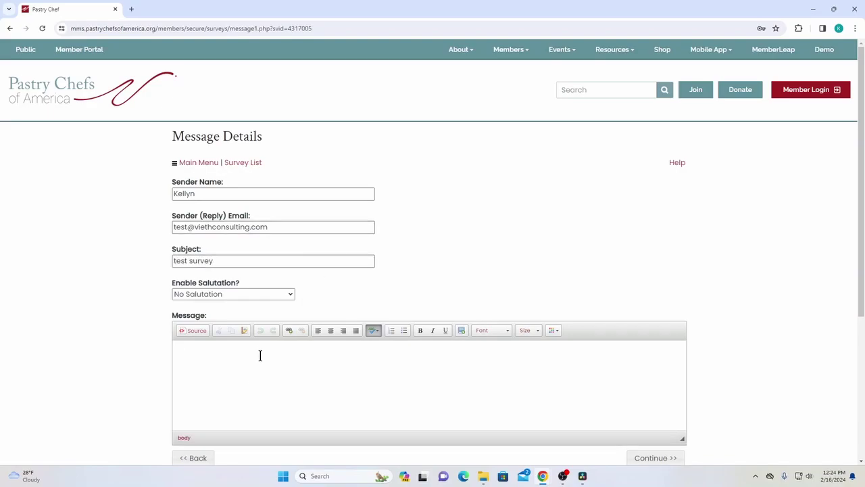
Skip adding attachments and continue to the Recipients page
scroll(260, 358, "down", 2)
scroll(248, 332, "up", 1)
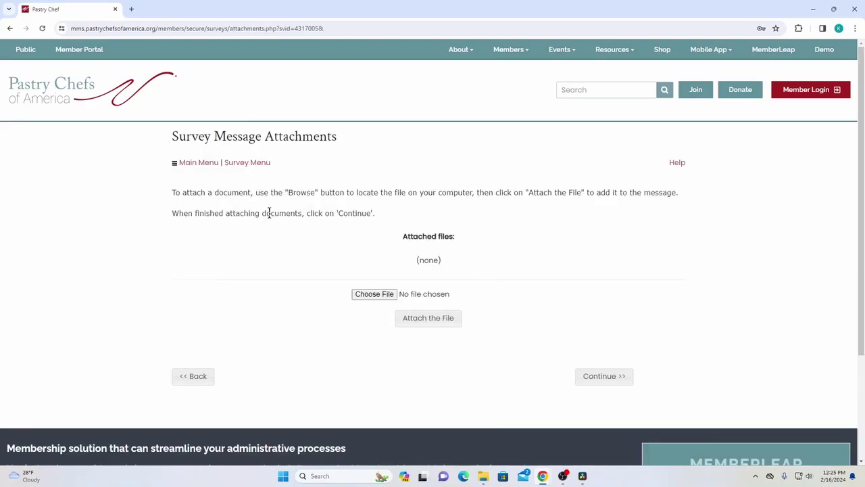
left_click_drag(186, 181, 370, 223)
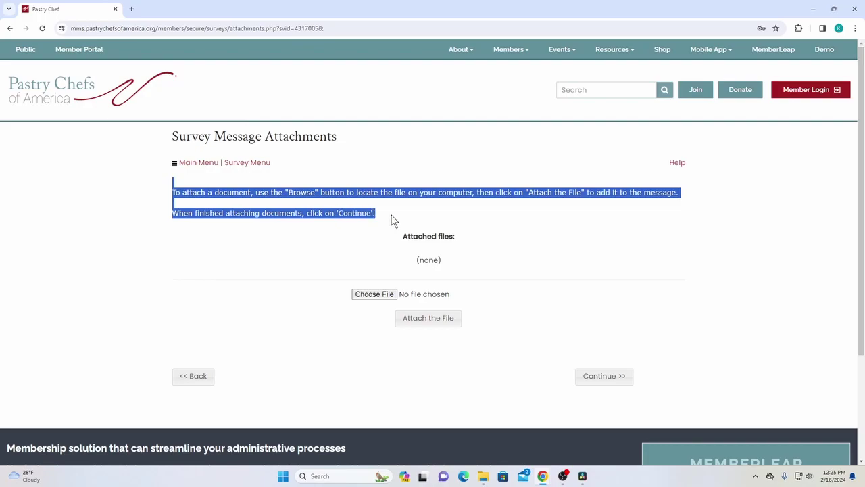
left_click(392, 220)
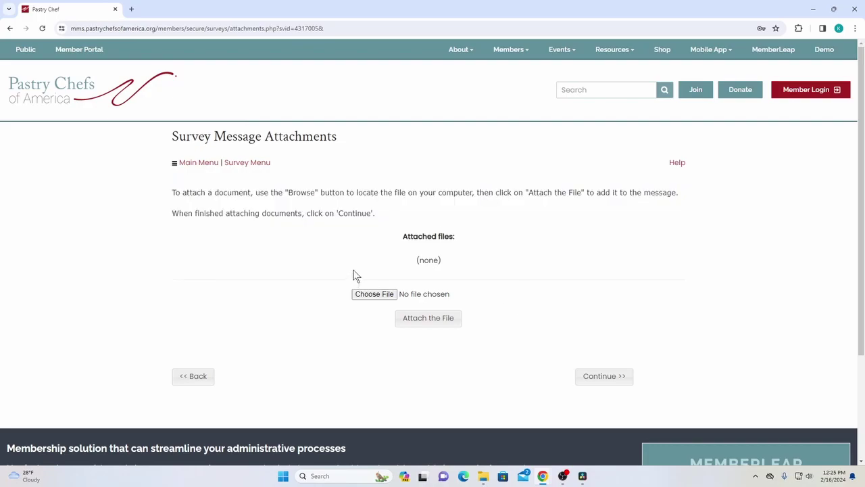
left_click(602, 376)
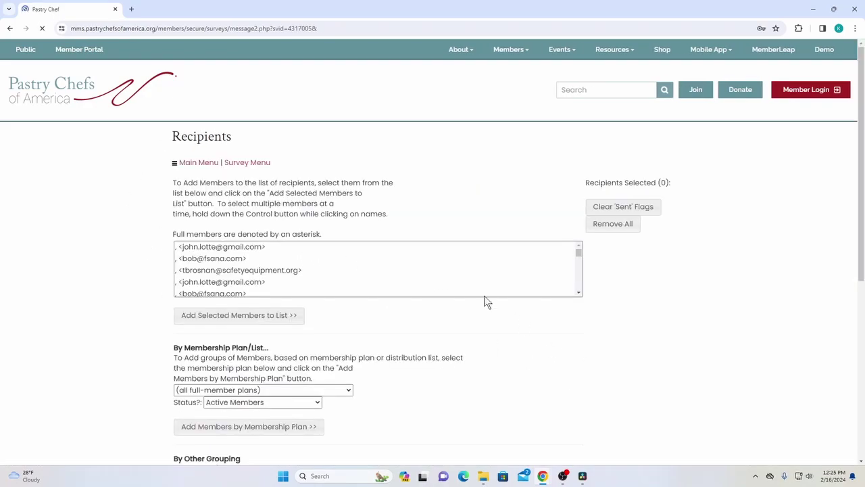
Scroll through the Recipients page to review the recipient selection options
left_click_drag(181, 181, 256, 213)
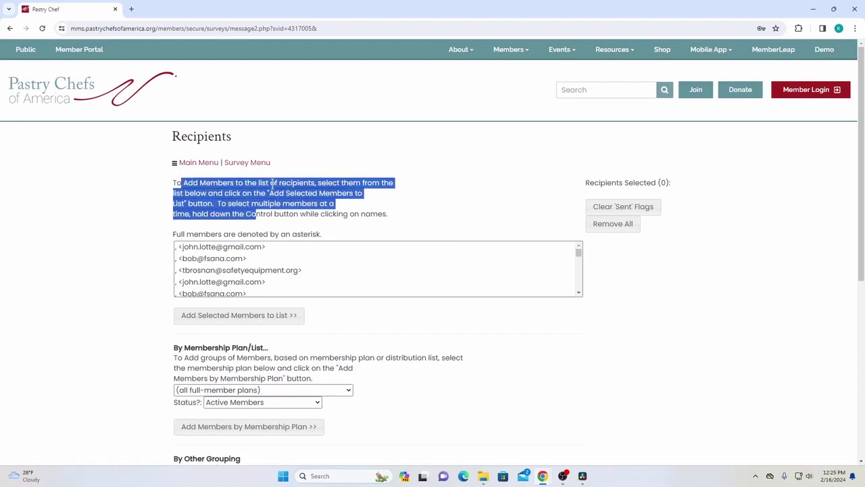
scroll(304, 218, "down", 1)
scroll(304, 218, "down", 1)
scroll(344, 232, "up", 1)
scroll(358, 247, "up", 2)
left_click(315, 214)
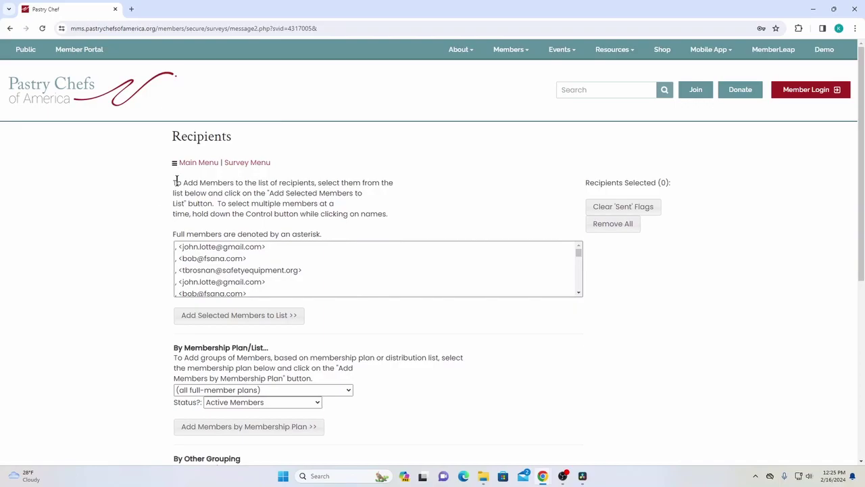
scroll(156, 196, "down", 1)
scroll(160, 212, "up", 1)
scroll(160, 202, "down", 2)
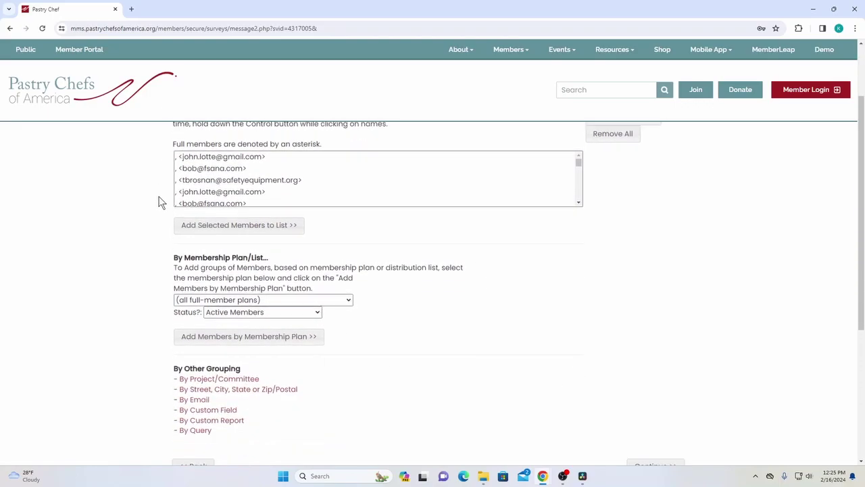
scroll(176, 223, "up", 1)
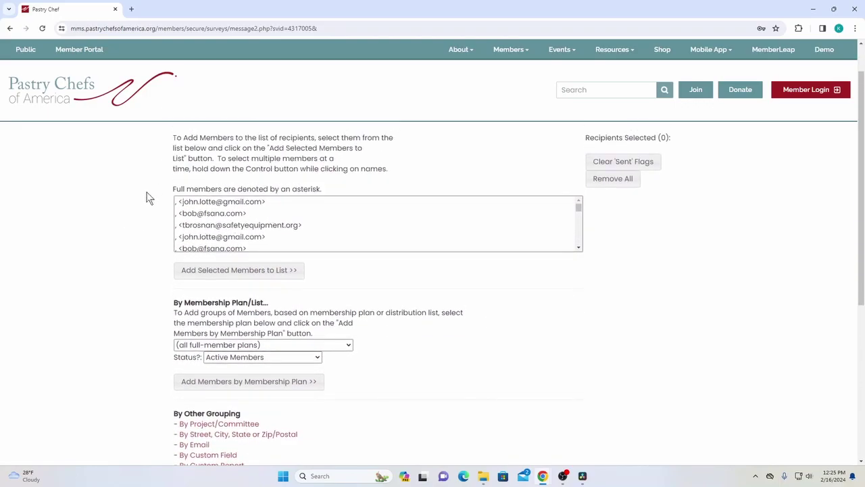
scroll(162, 196, "down", 1)
scroll(253, 175, "down", 3)
scroll(140, 183, "down", 1)
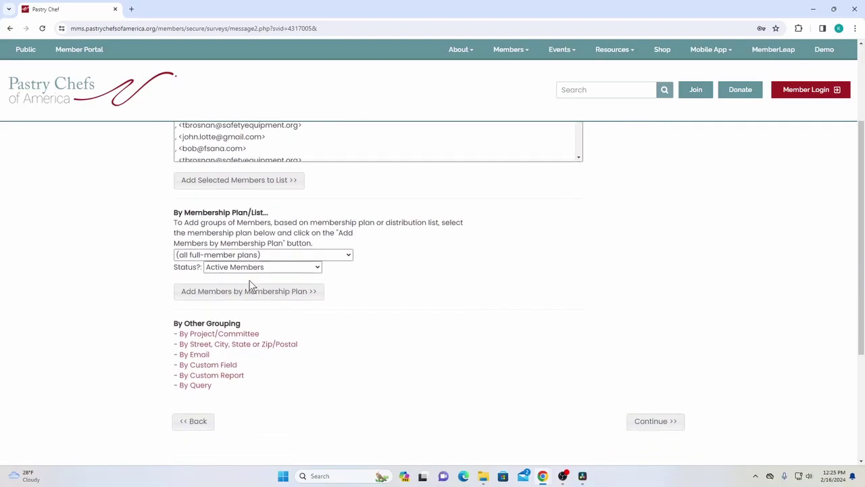
scroll(310, 282, "down", 2)
scroll(358, 272, "up", 2)
scroll(170, 296, "up", 1)
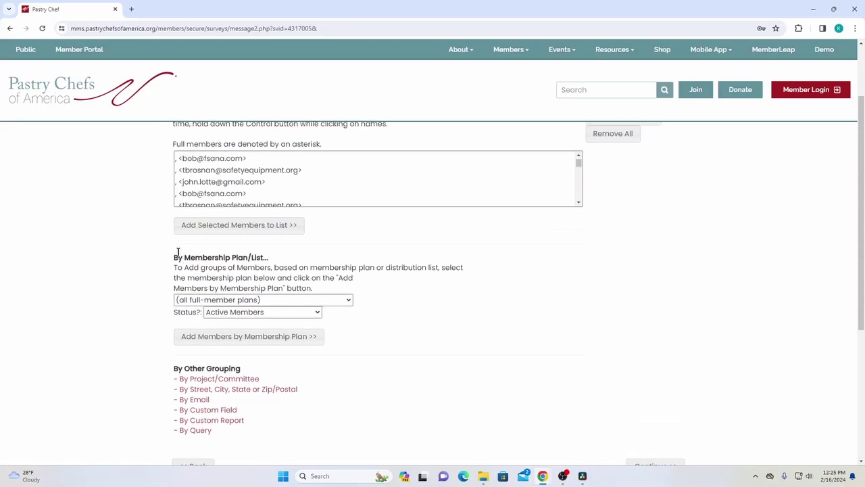
Check the membership plan list, leaving it at '(all full-member plans)' with 0 recipients selected
left_click(211, 304)
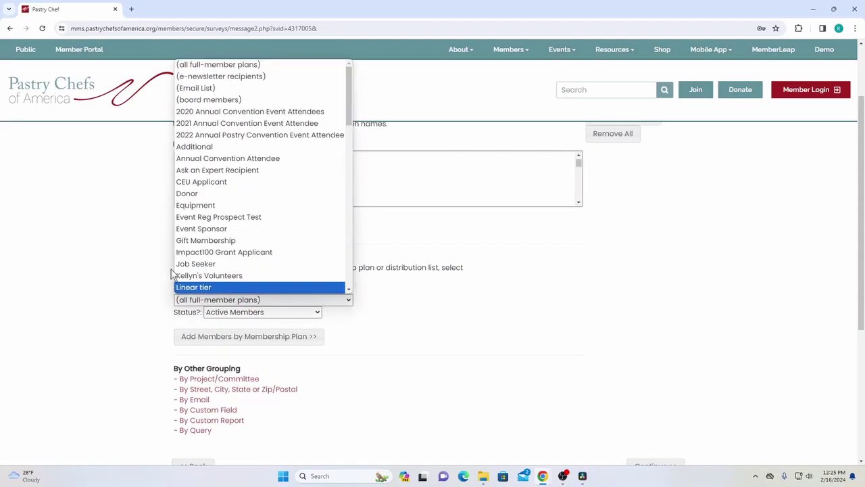
left_click(103, 269)
scroll(363, 303, "up", 2)
scroll(393, 282, "down", 2)
scroll(119, 270, "down", 5)
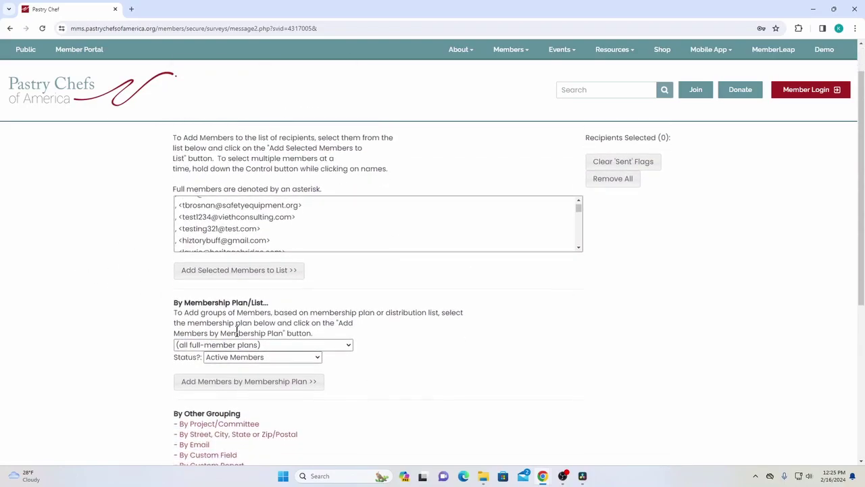
scroll(386, 314, "up", 5)
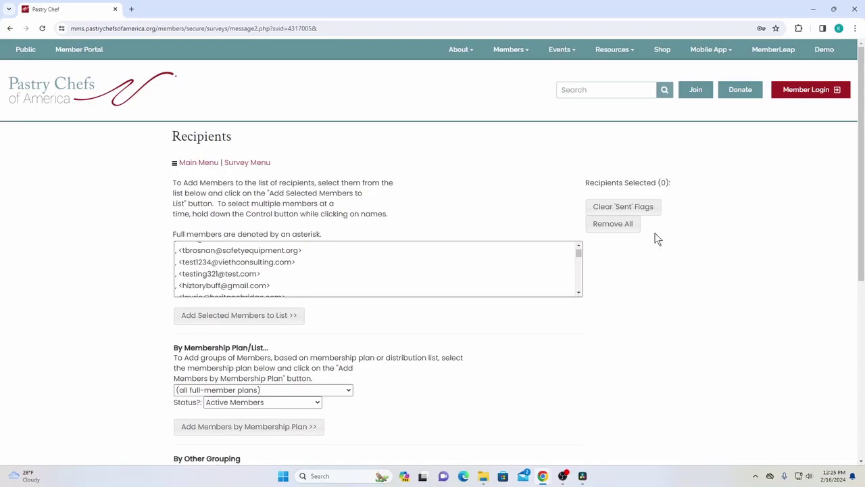
scroll(656, 239, "down", 3)
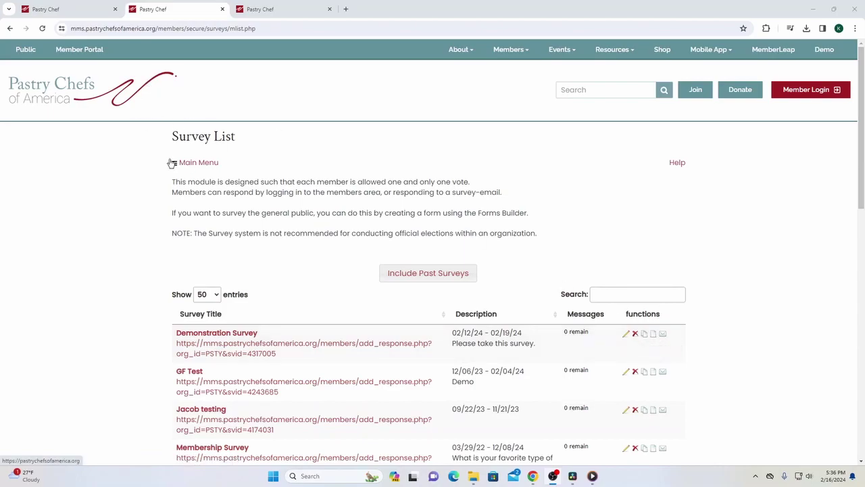
Open the Demonstration Survey reports to see its response totals
left_click(653, 334)
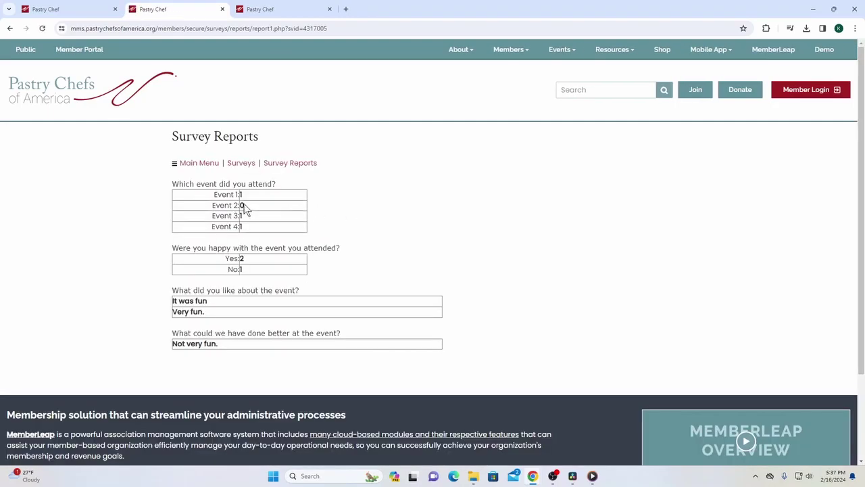
left_click_drag(178, 181, 365, 201)
left_click_drag(190, 247, 390, 261)
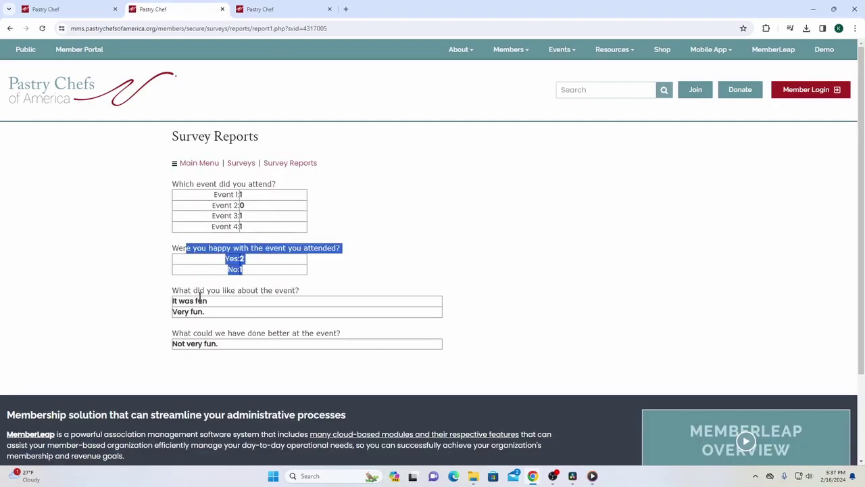
left_click_drag(198, 301, 207, 301)
left_click(237, 323)
left_click_drag(211, 197, 247, 229)
left_click_drag(177, 301, 249, 347)
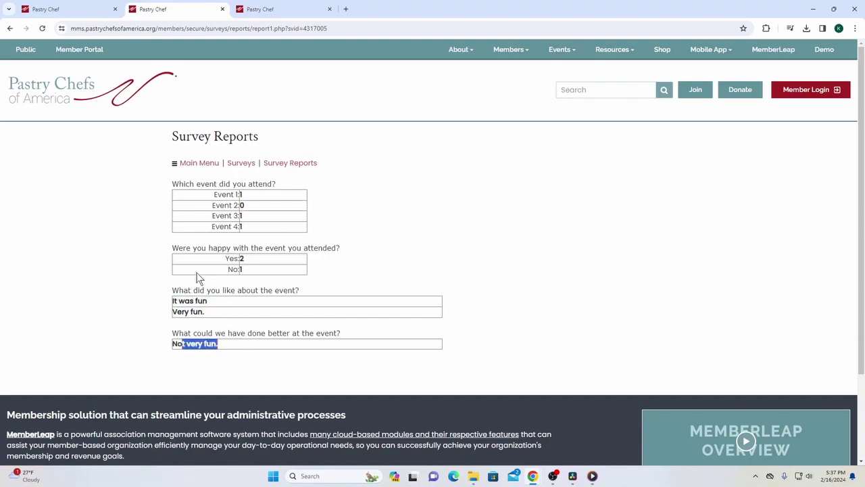
left_click(235, 205)
left_click_drag(223, 194, 266, 204)
left_click(251, 197)
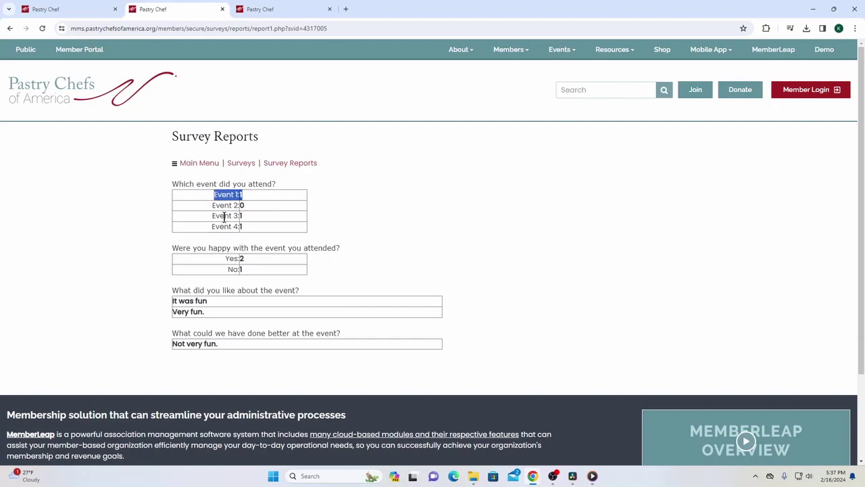
left_click_drag(211, 215, 267, 218)
left_click_drag(210, 230, 338, 229)
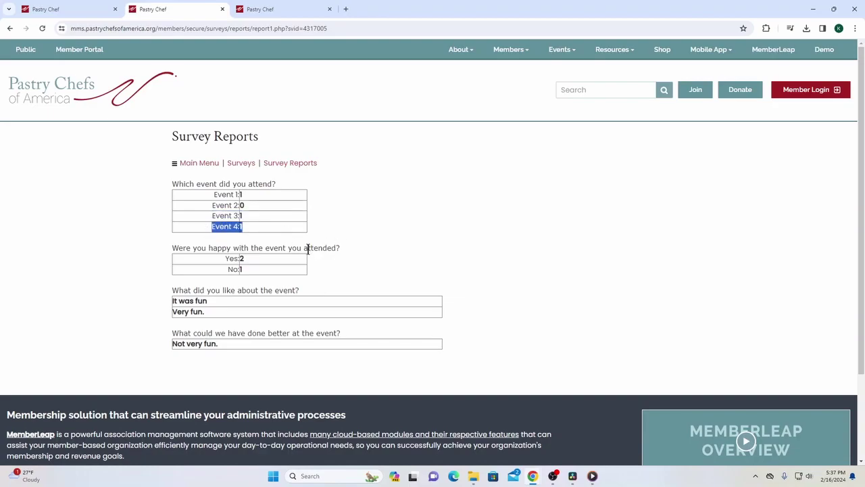
left_click_drag(172, 298, 406, 296)
left_click(295, 309)
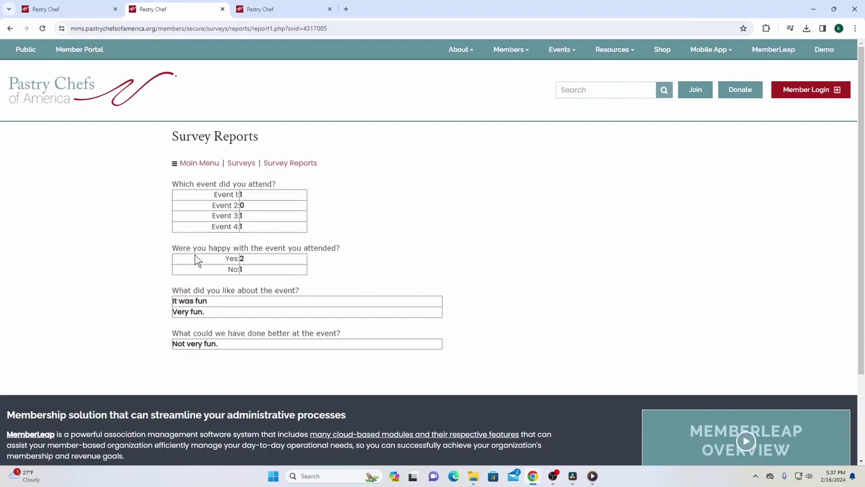
triple_click(328, 288)
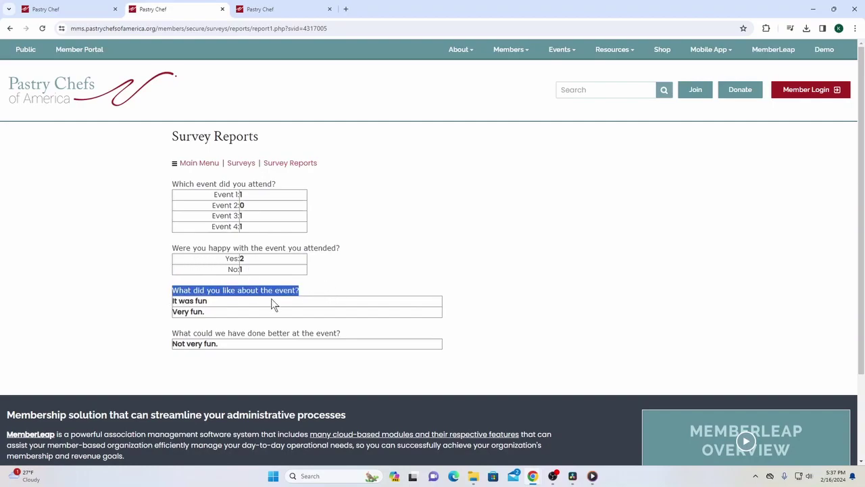
left_click_drag(222, 304, 172, 307)
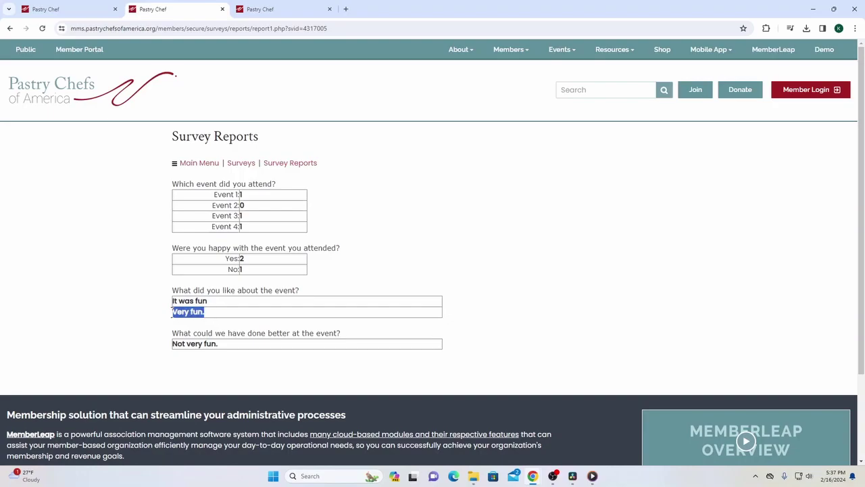
left_click_drag(138, 344, 366, 342)
left_click_drag(232, 350, 160, 353)
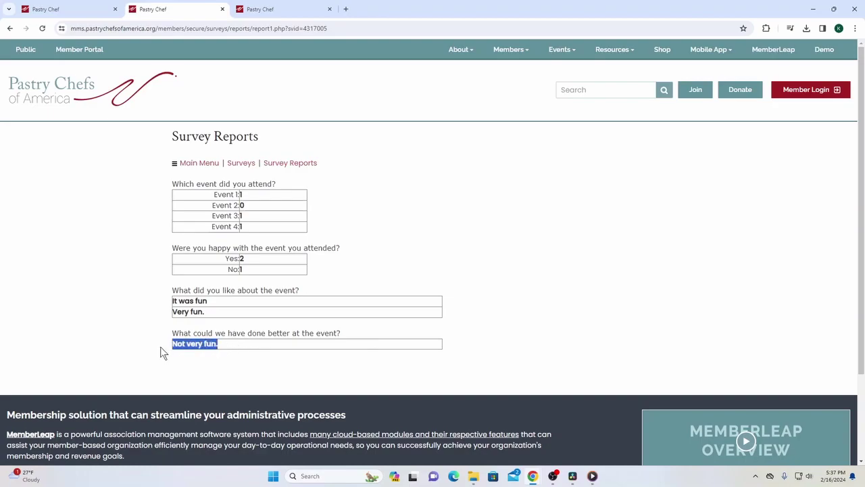
left_click(284, 249)
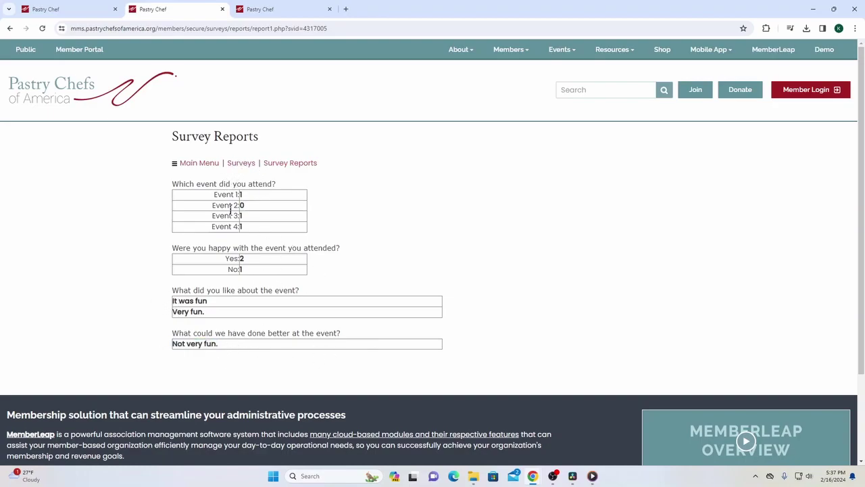
left_click_drag(147, 189, 323, 343)
left_click(323, 343)
left_click_drag(164, 189, 318, 375)
left_click(231, 311)
Open the Respondents Report and point out the respondents and their response dates
left_click(9, 29)
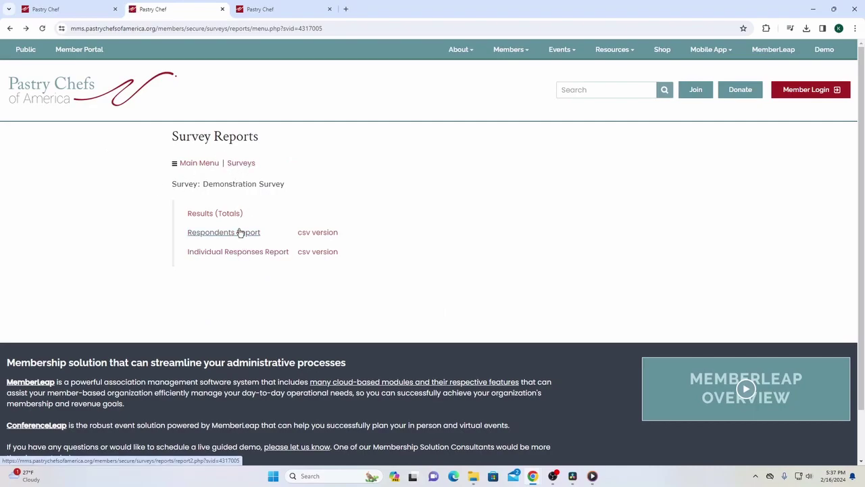
left_click(244, 232)
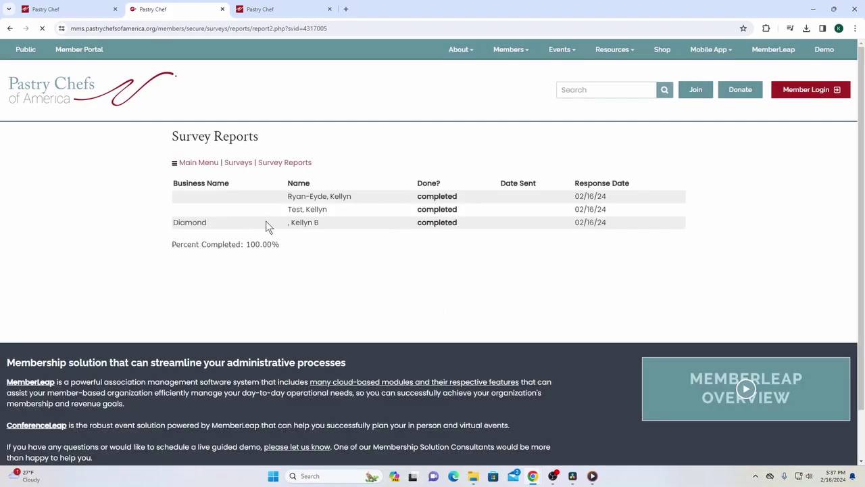
left_click_drag(296, 200, 399, 238)
left_click(551, 238)
left_click_drag(144, 189, 495, 236)
left_click(611, 243)
Show that all three respondents completed (100.00%) on 02/16/24, then go back to the reports
left_click_drag(605, 213, 572, 196)
left_click_drag(402, 201, 446, 221)
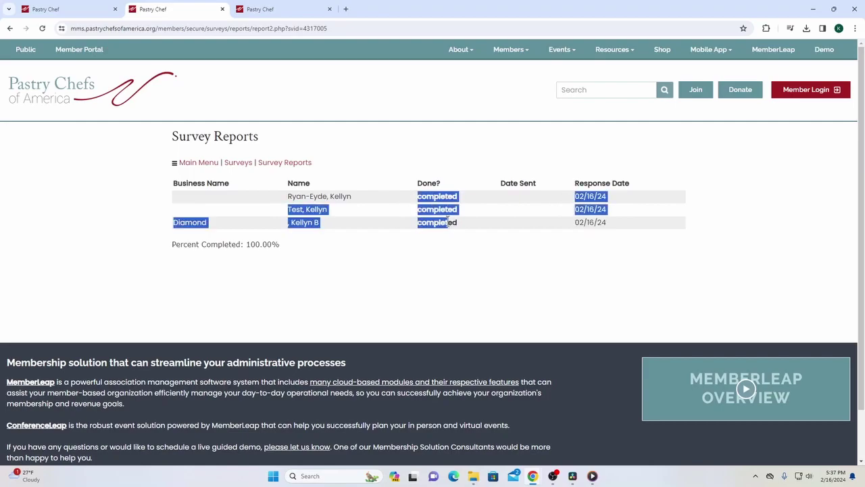
left_click_drag(417, 196, 457, 241)
left_click(438, 205)
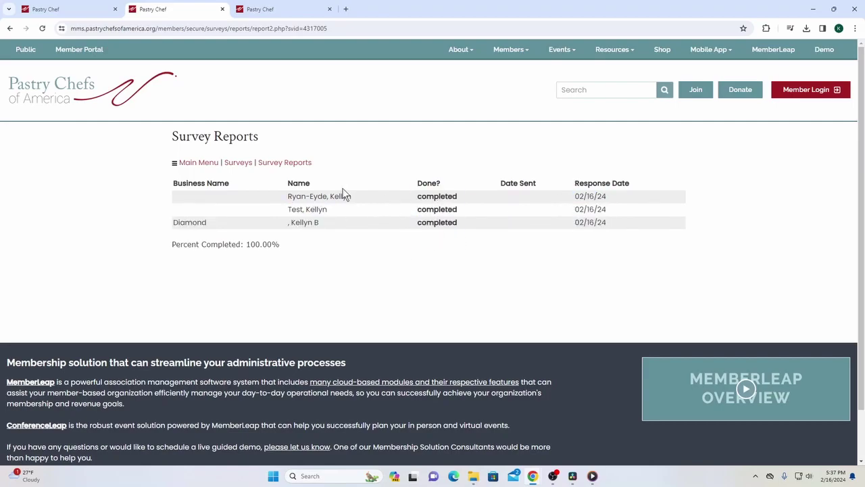
left_click_drag(500, 197, 518, 228)
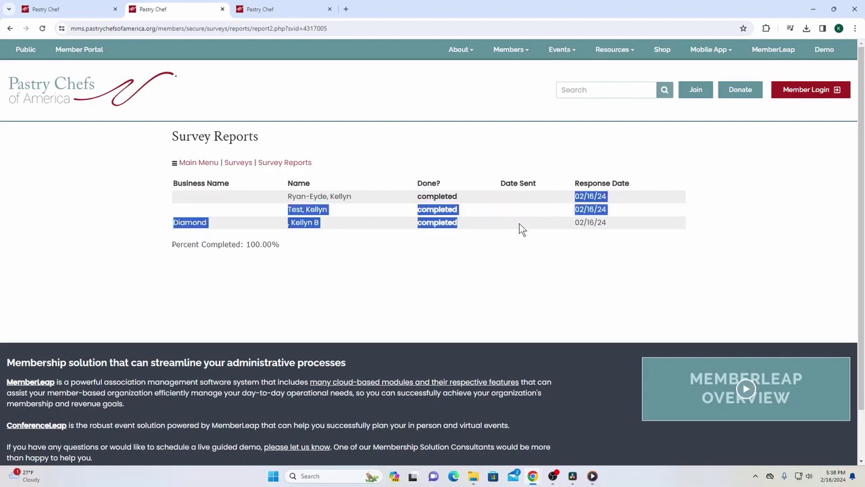
left_click(529, 243)
left_click_drag(500, 181, 523, 229)
left_click(520, 224)
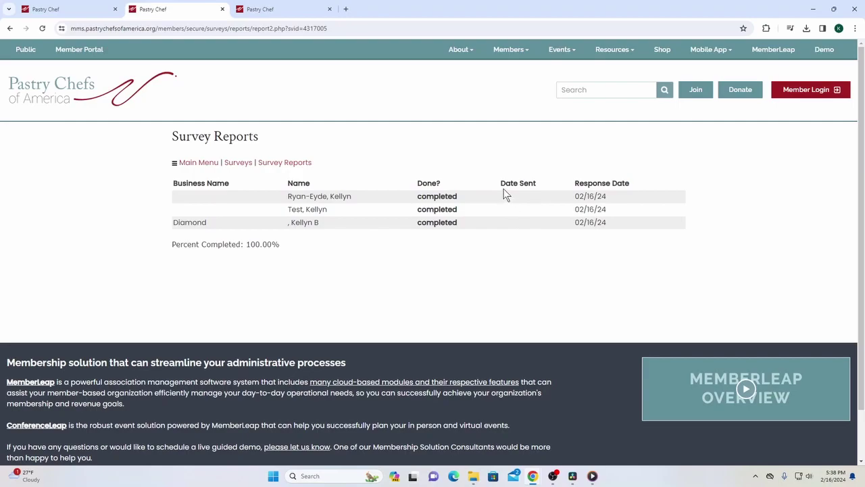
left_click_drag(497, 186, 518, 249)
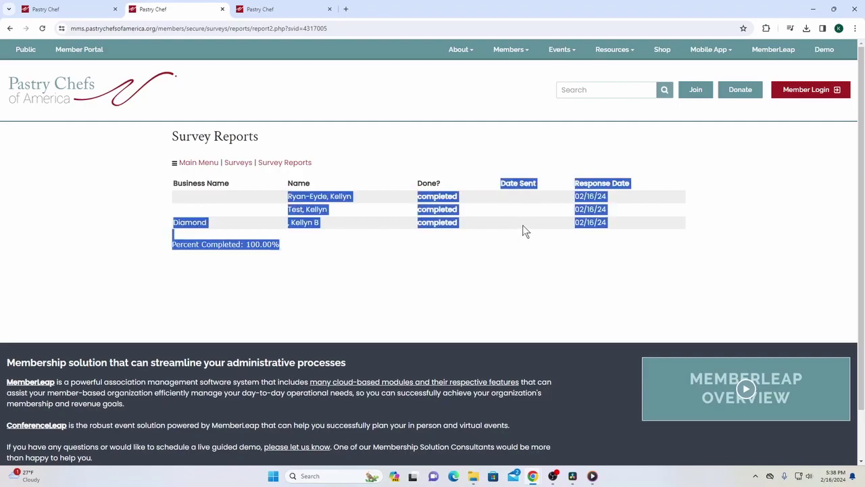
left_click(526, 231)
left_click(10, 29)
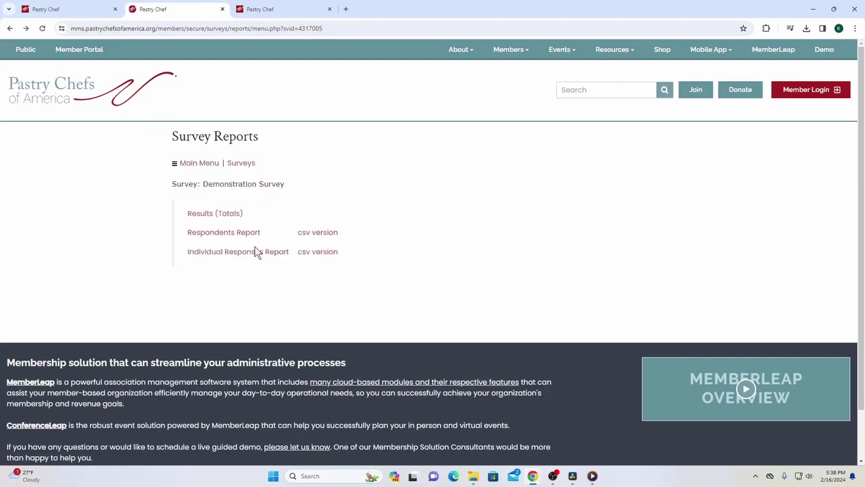
Open the Individual Responses Report and review the first response, which answered Event 4
left_click(255, 251)
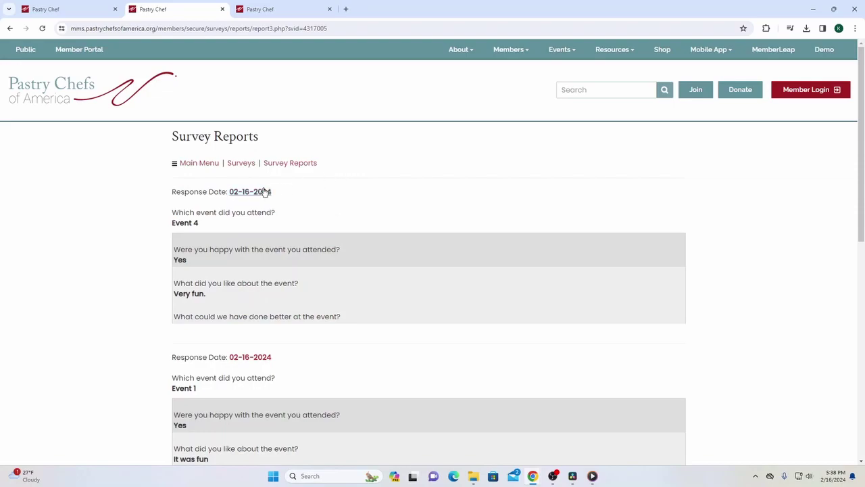
scroll(260, 189, "down", 1)
left_click_drag(172, 166, 357, 257)
left_click(357, 271)
scroll(189, 194, "down", 1)
scroll(191, 195, "up", 1)
scroll(191, 196, "down", 2)
scroll(192, 197, "up", 2)
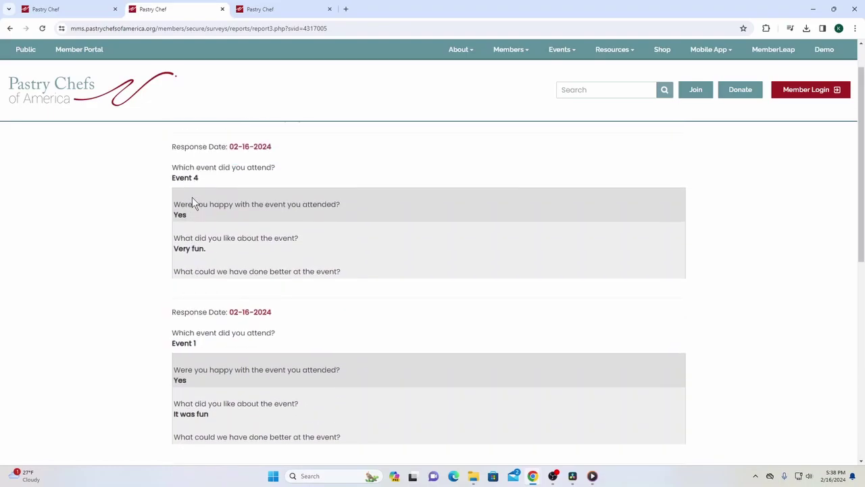
left_click_drag(168, 170, 261, 259)
scroll(244, 234, "down", 2)
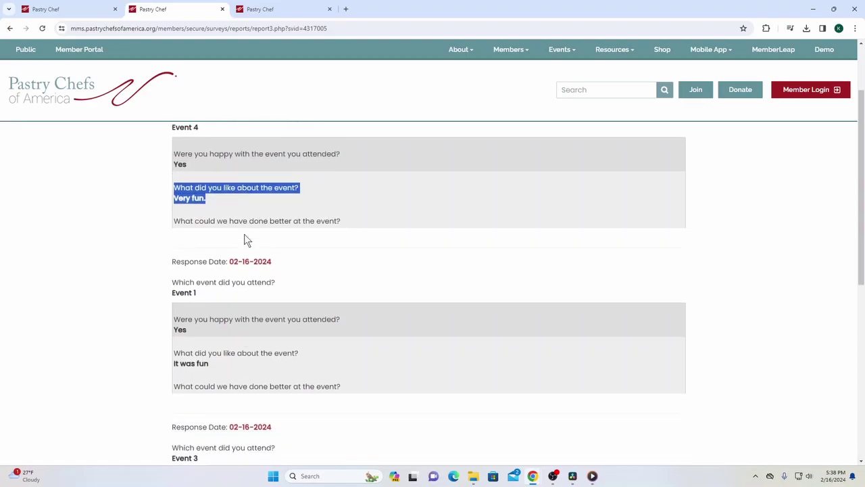
scroll(211, 230, "down", 1)
scroll(203, 203, "up", 1)
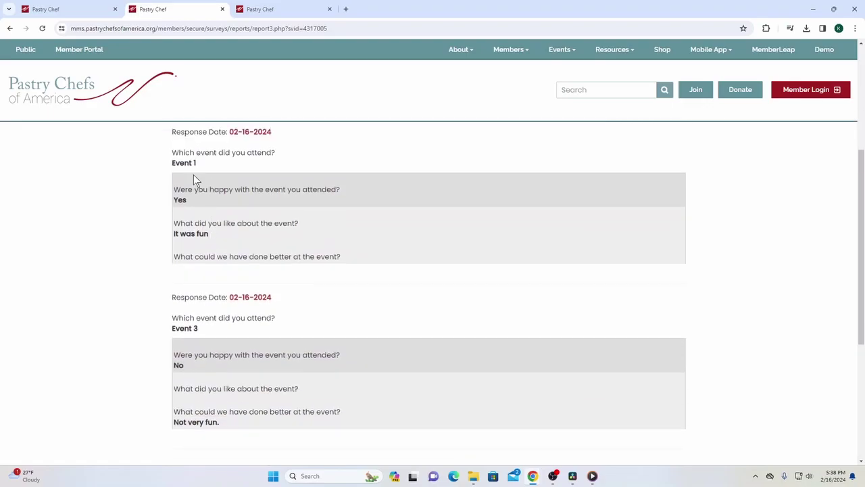
Review the Event 1 response and the Event 3 response with No and 'Not very fun.', then go back
left_click_drag(183, 157, 224, 252)
left_click(181, 220)
scroll(224, 246, "down", 1)
left_click(196, 226)
left_click_drag(169, 218, 205, 279)
left_click(196, 248)
left_click(181, 299)
left_click_drag(175, 309, 245, 342)
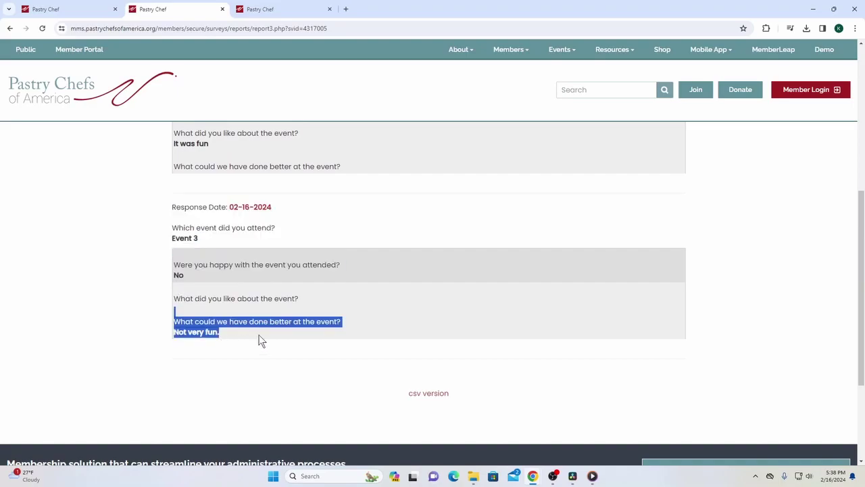
left_click(431, 377)
scroll(278, 292, "up", 5)
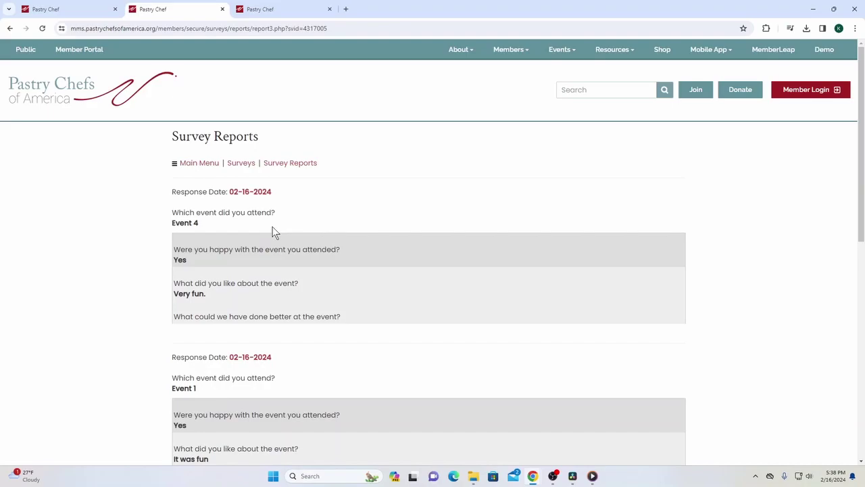
left_click(10, 28)
Return to the Admin Menu and open the Configuration menu down to the Surveys link
left_click(10, 28)
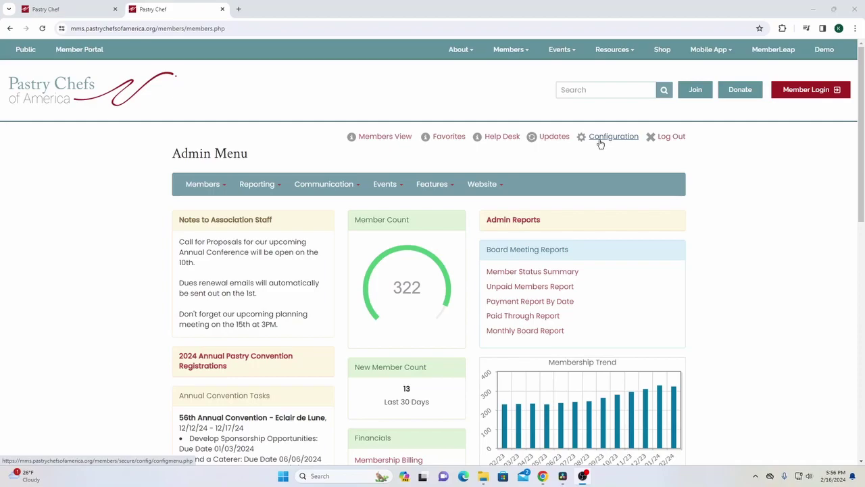
left_click_drag(149, 153, 262, 151)
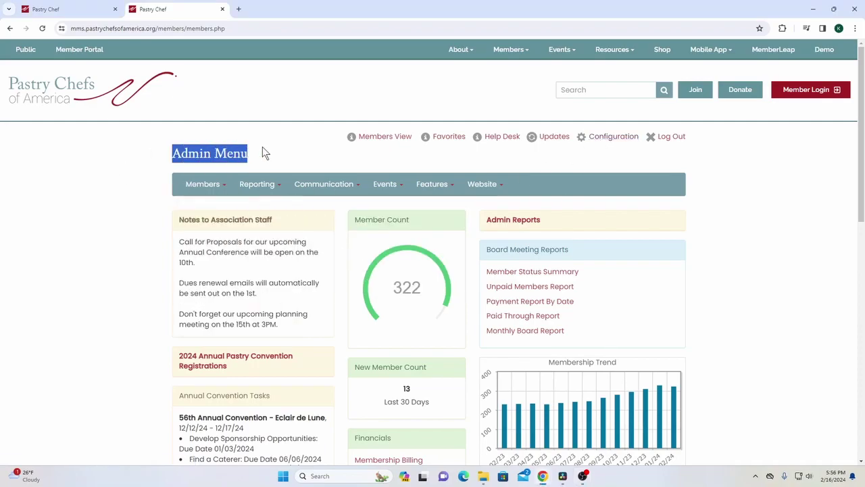
left_click(626, 143)
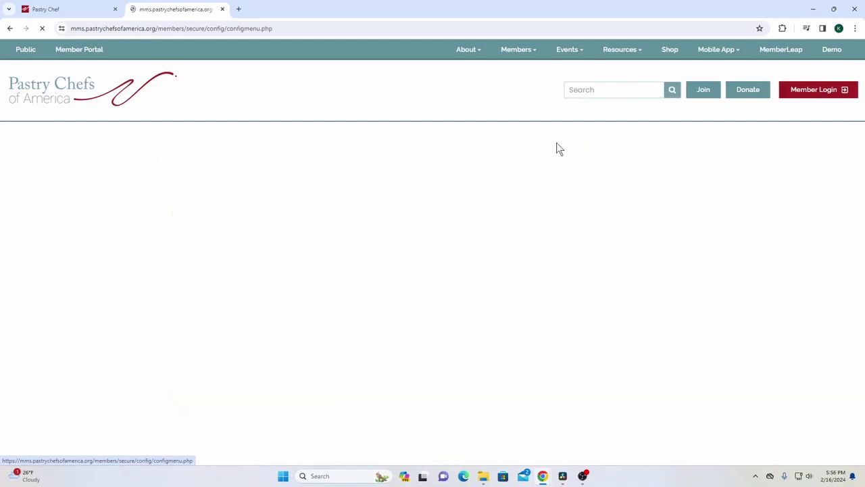
scroll(168, 140, "down", 7)
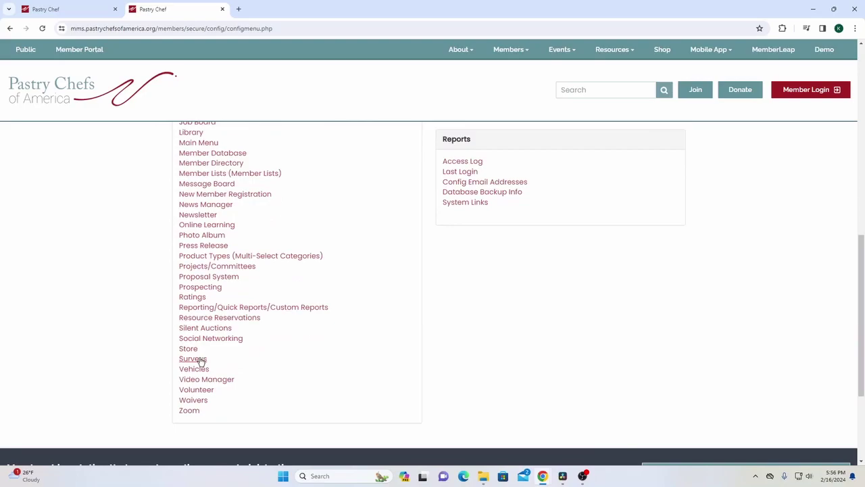
Open the Surveys global configuration and read its explanation and survey-results timing options
left_click(200, 360)
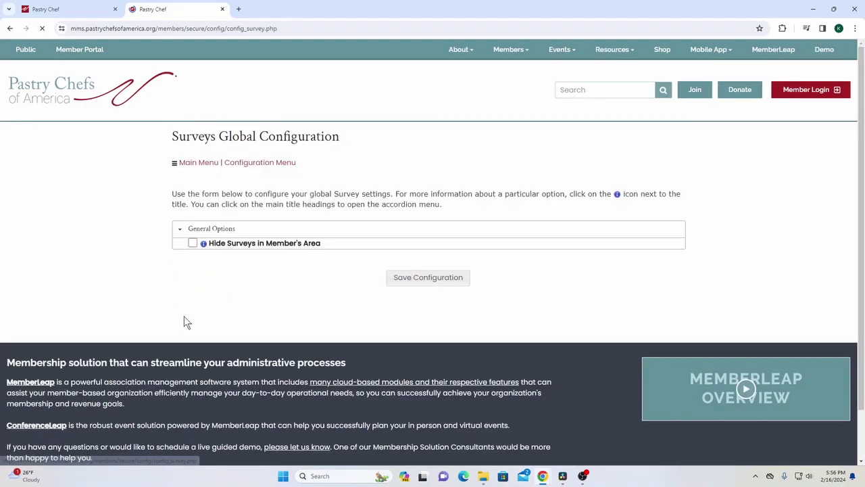
left_click_drag(171, 194, 532, 210)
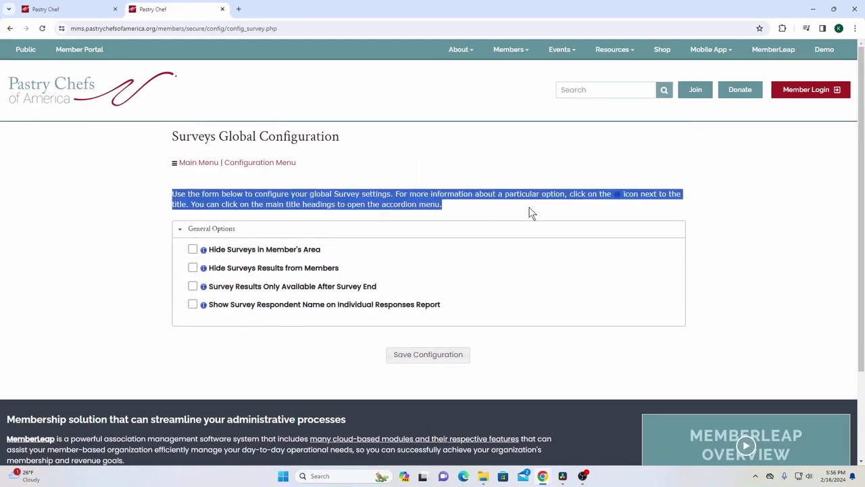
left_click(531, 213)
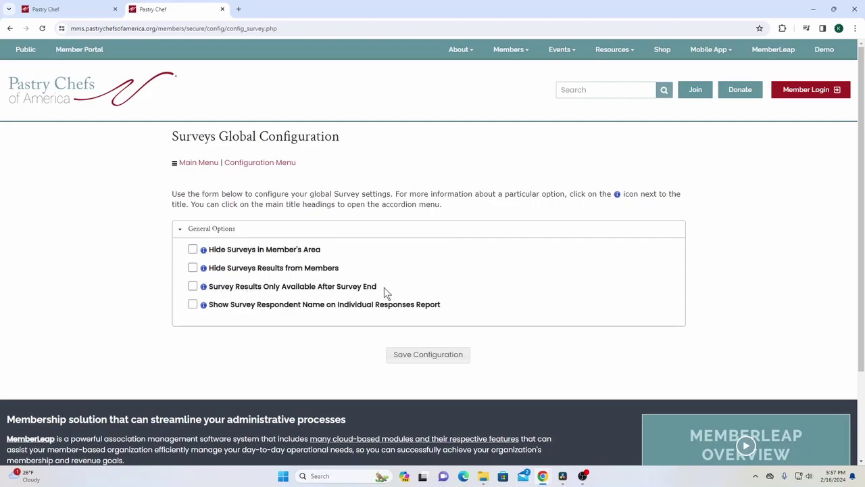
mouse_move(209, 286)
left_mouse_down()
mouse_move(299, 287)
mouse_move(210, 285)
left_mouse_up()
left_click(337, 286)
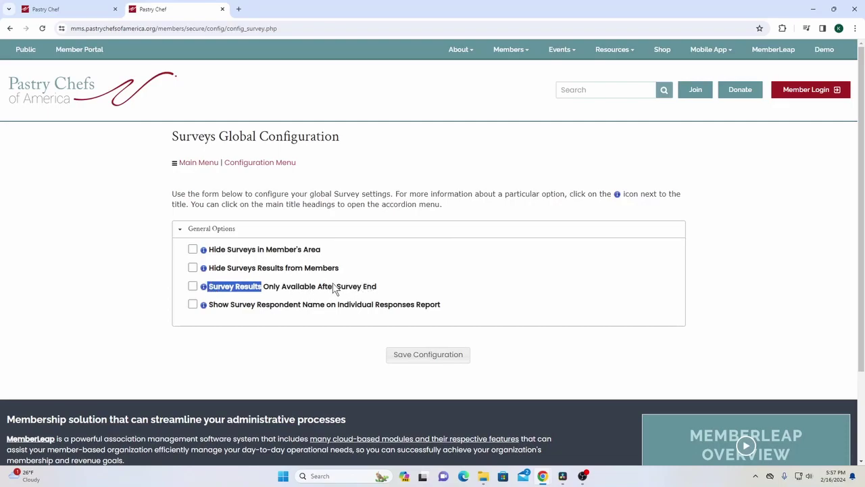
left_click(377, 287)
left_click_drag(377, 287, 268, 286)
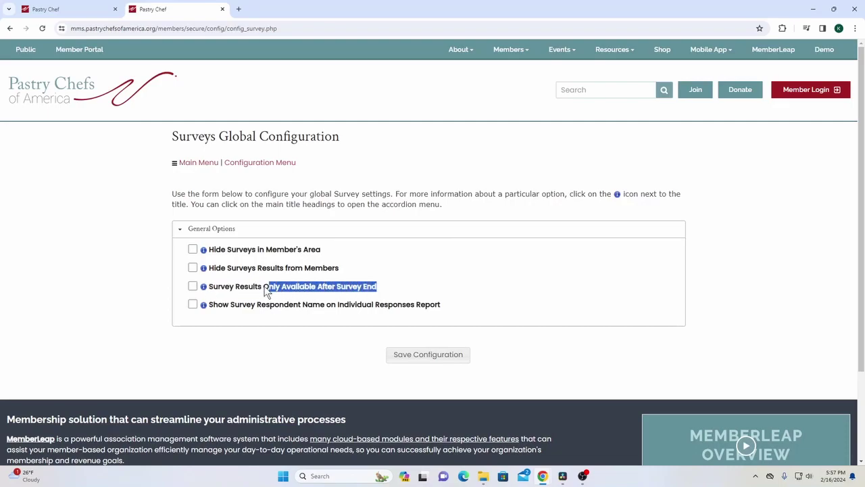
left_click(210, 292)
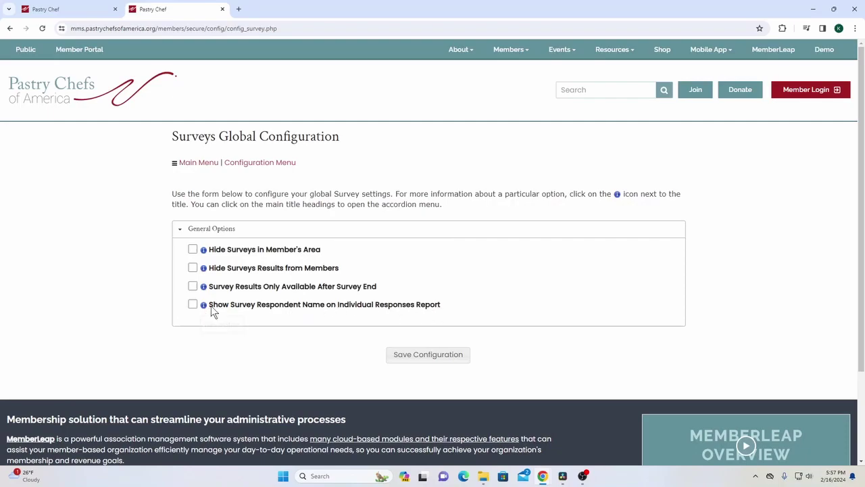
Review the respondent-name option, then save the configuration with all four options unticked
left_click_drag(210, 304, 338, 304)
left_click(457, 308)
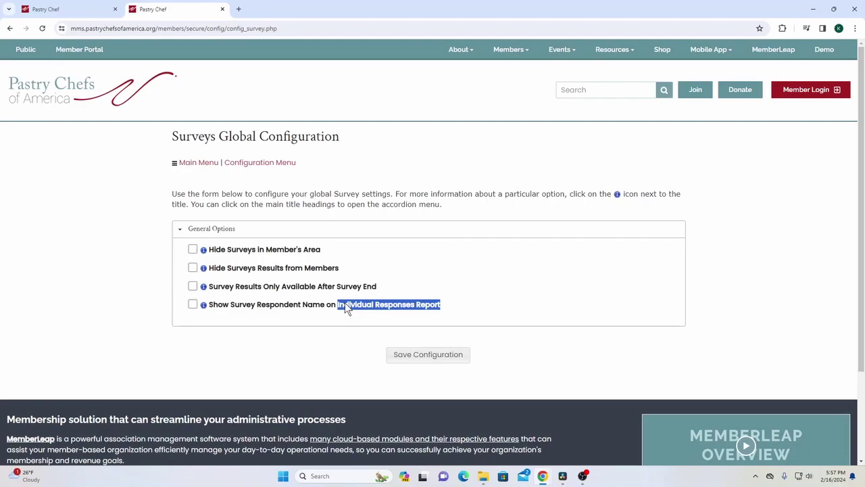
left_click(279, 311)
left_click_drag(255, 305, 322, 311)
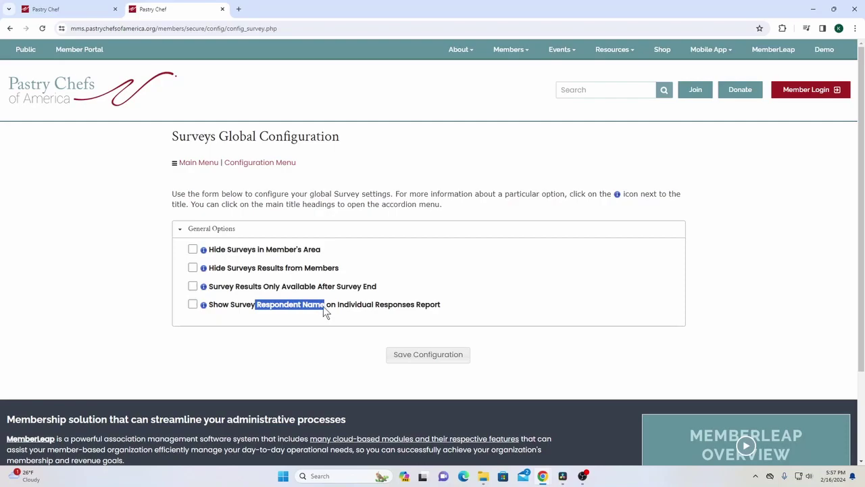
left_click(288, 187)
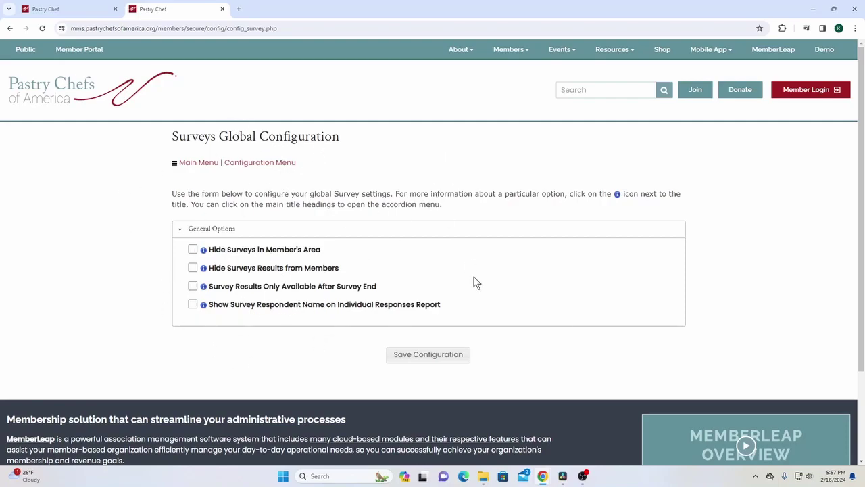
left_click(442, 355)
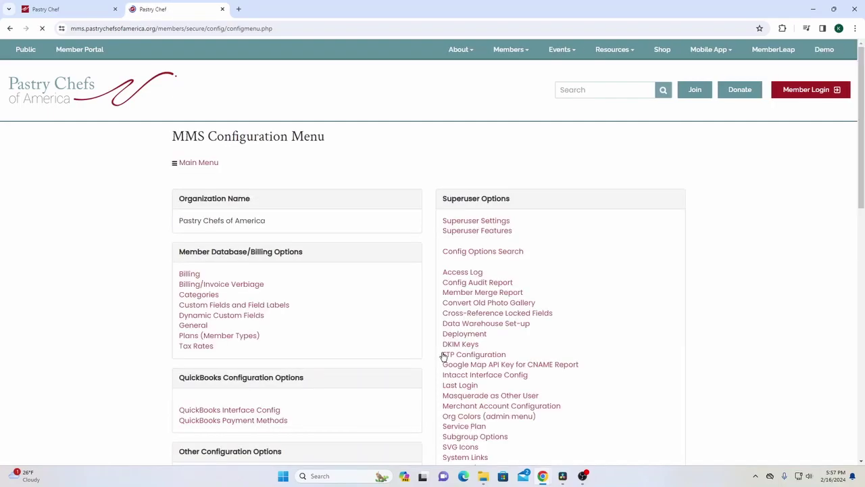